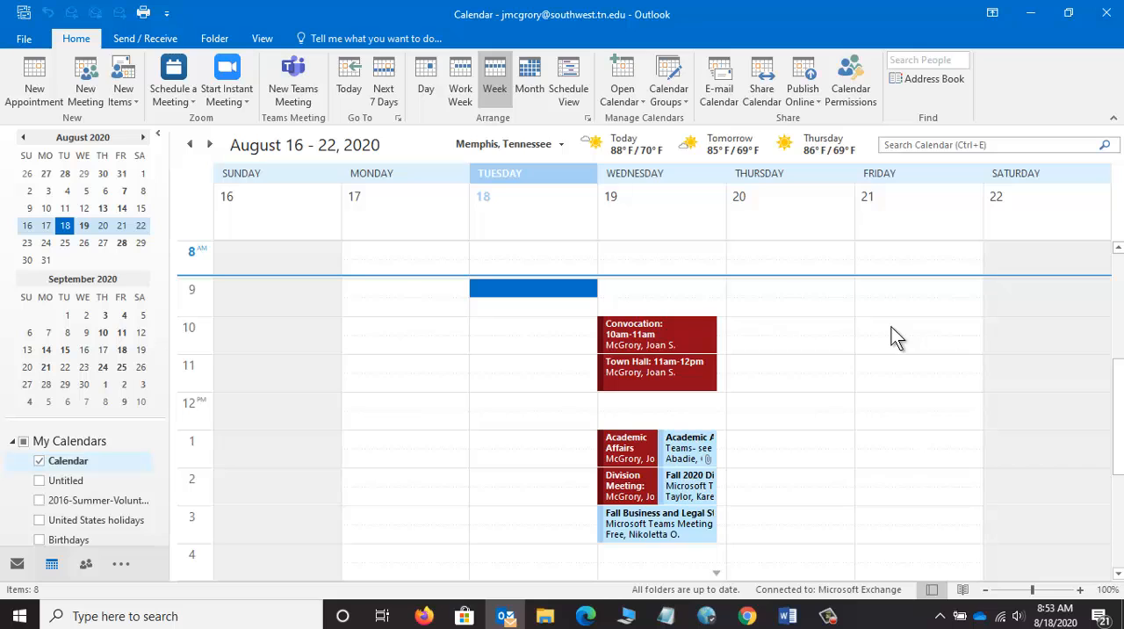
Step: Create an appointment on Friday, August 21 at 10:00 AM with the subject "Practicing with Microsoft Teams"
double_click(891, 327)
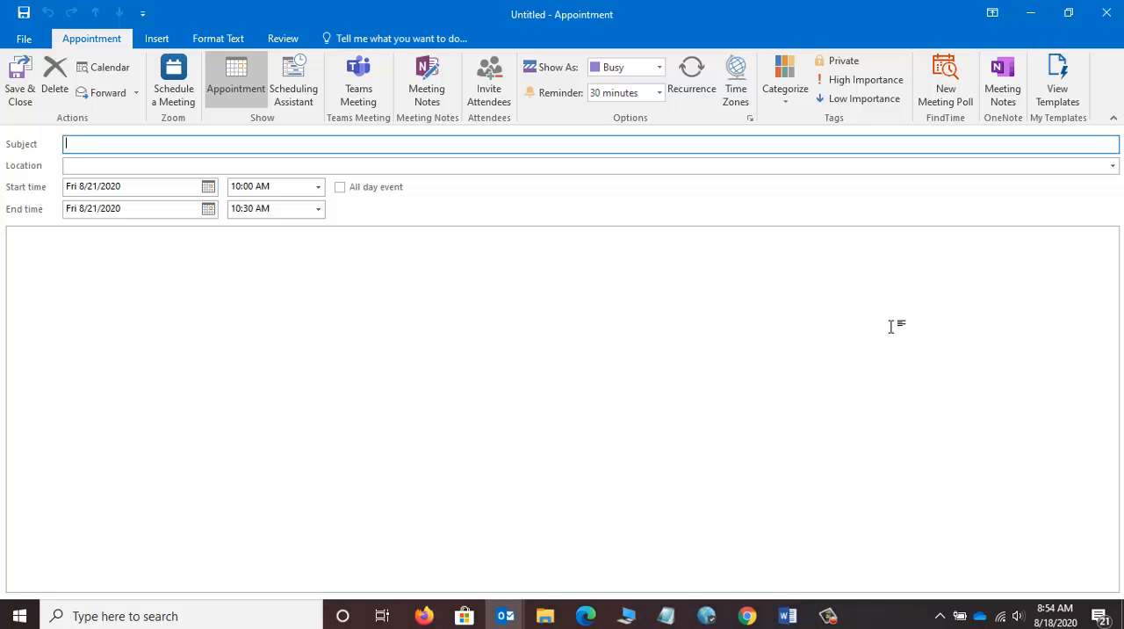
text(Practicing with Microsoft Teams)
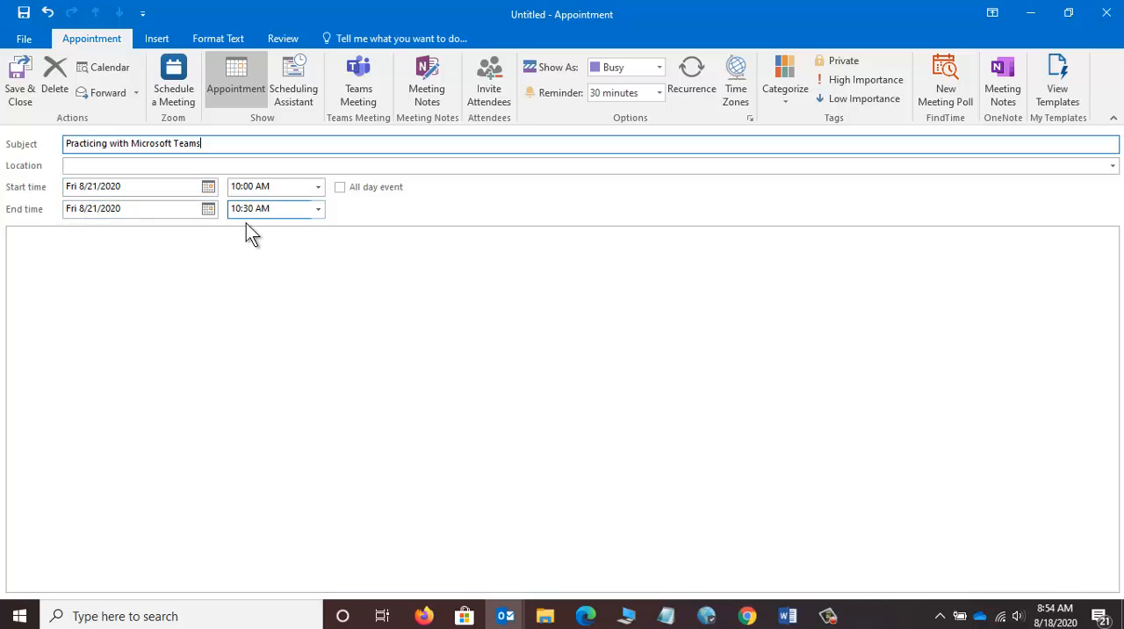
Step: Set the appointment's end time to 11:00 AM and make it a Teams meeting
click(318, 213)
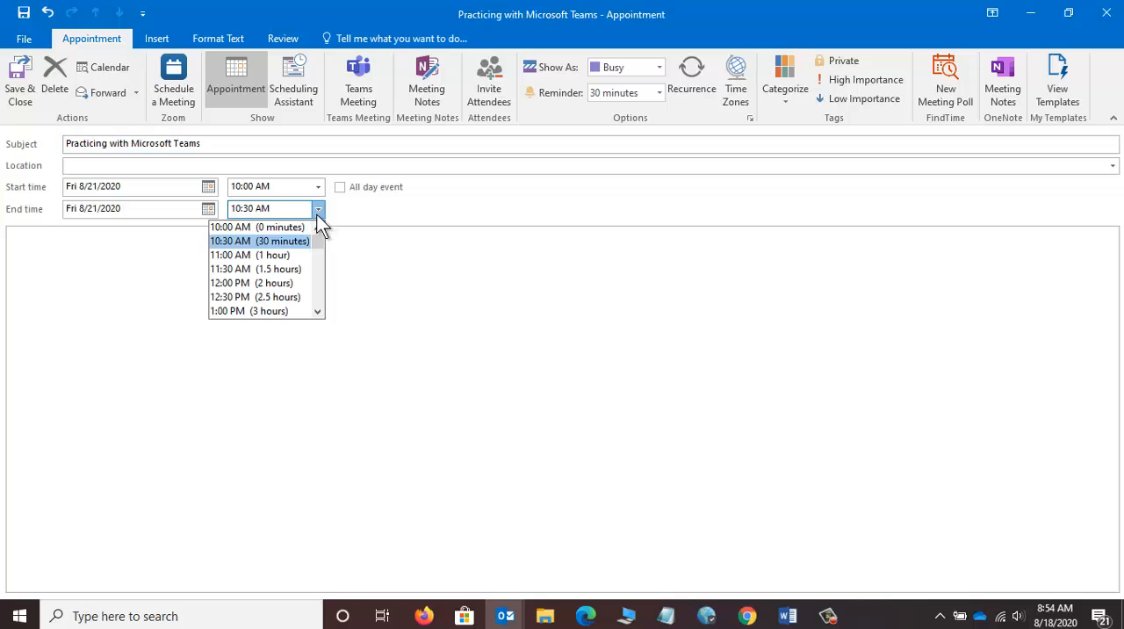
click(283, 253)
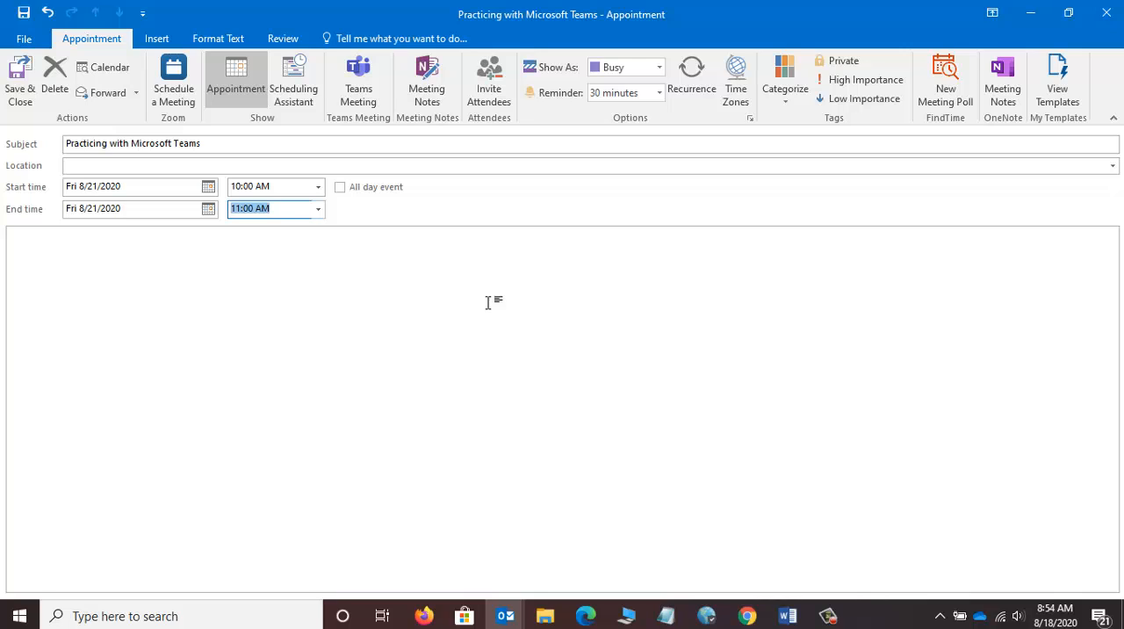
click(360, 91)
click(361, 88)
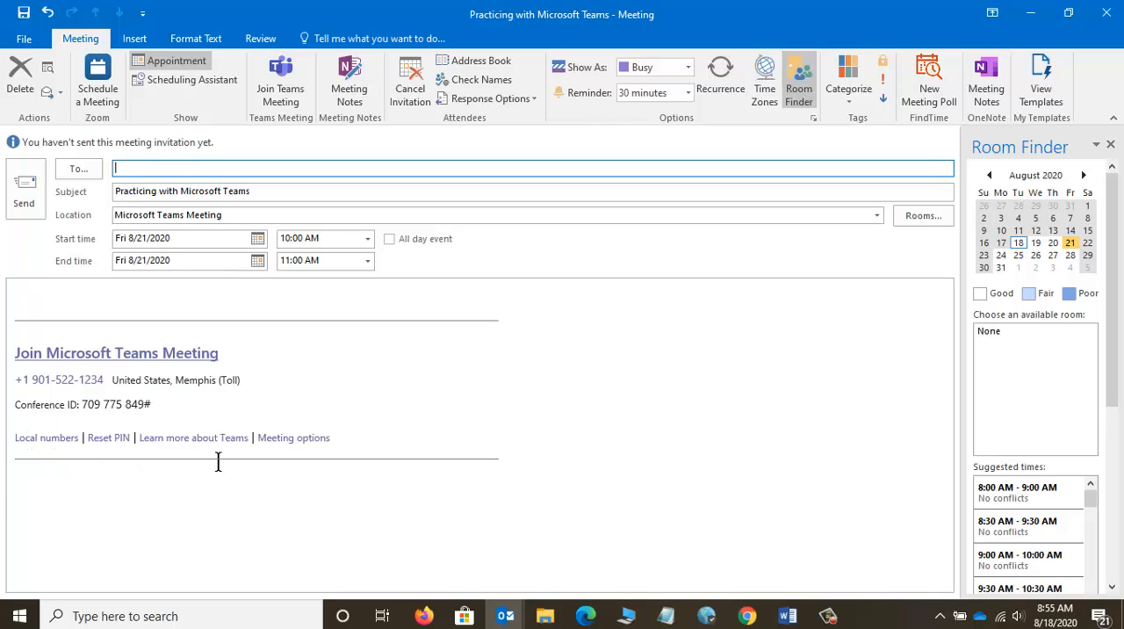
Step: Examine the Meeting options link and the empty recipient field of the meeting invitation
drag(342, 436, 257, 437)
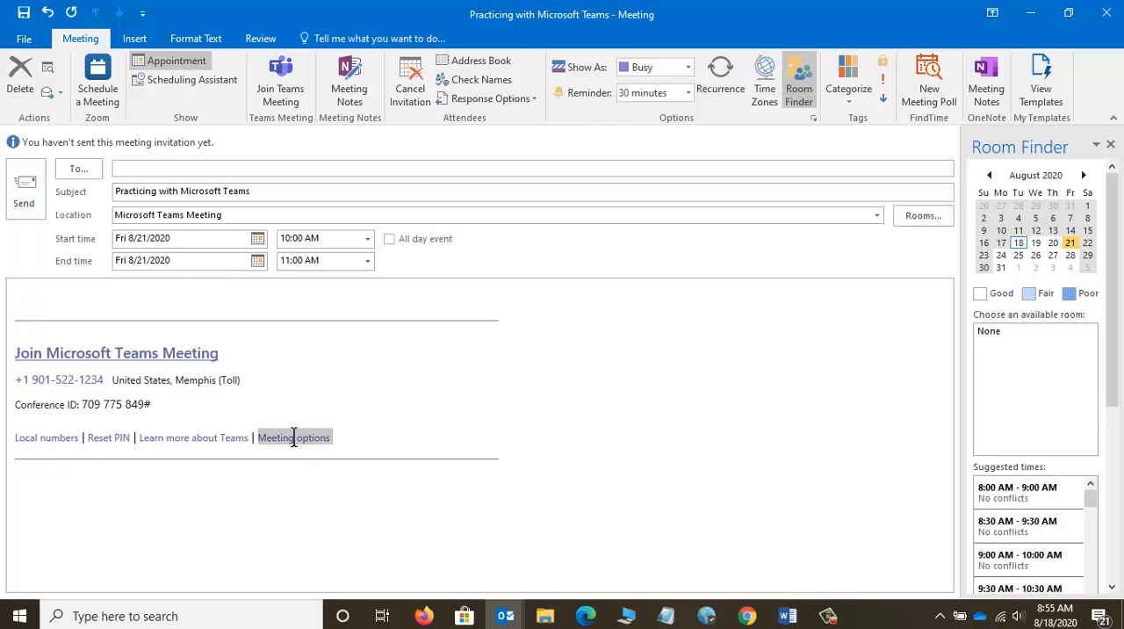
click(304, 480)
drag(317, 437, 282, 436)
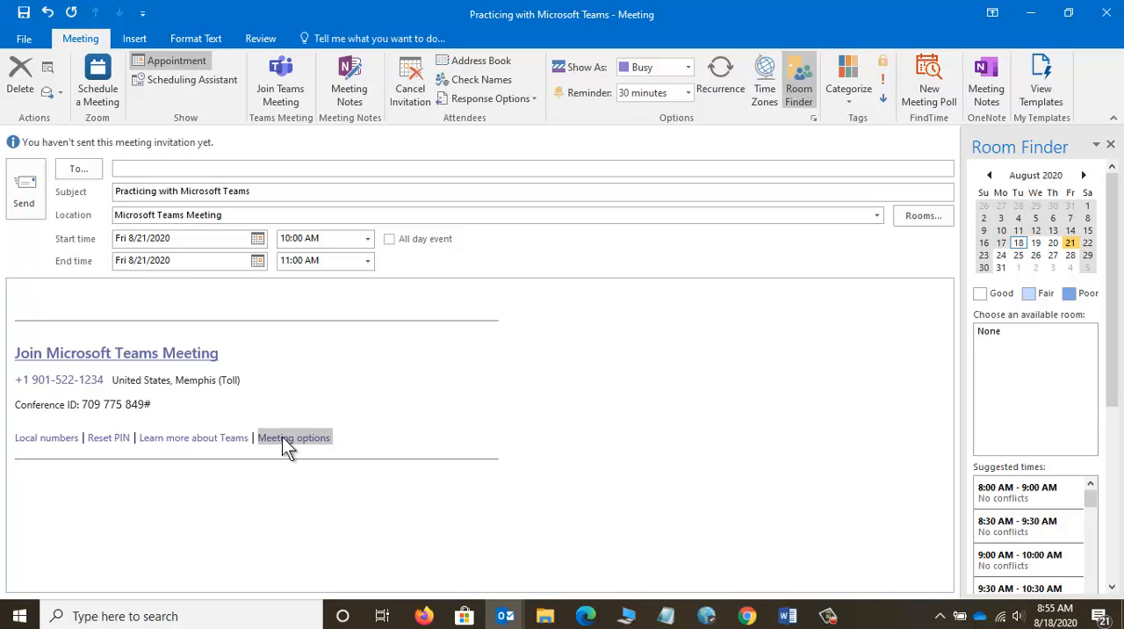
click(259, 494)
drag(320, 438, 272, 438)
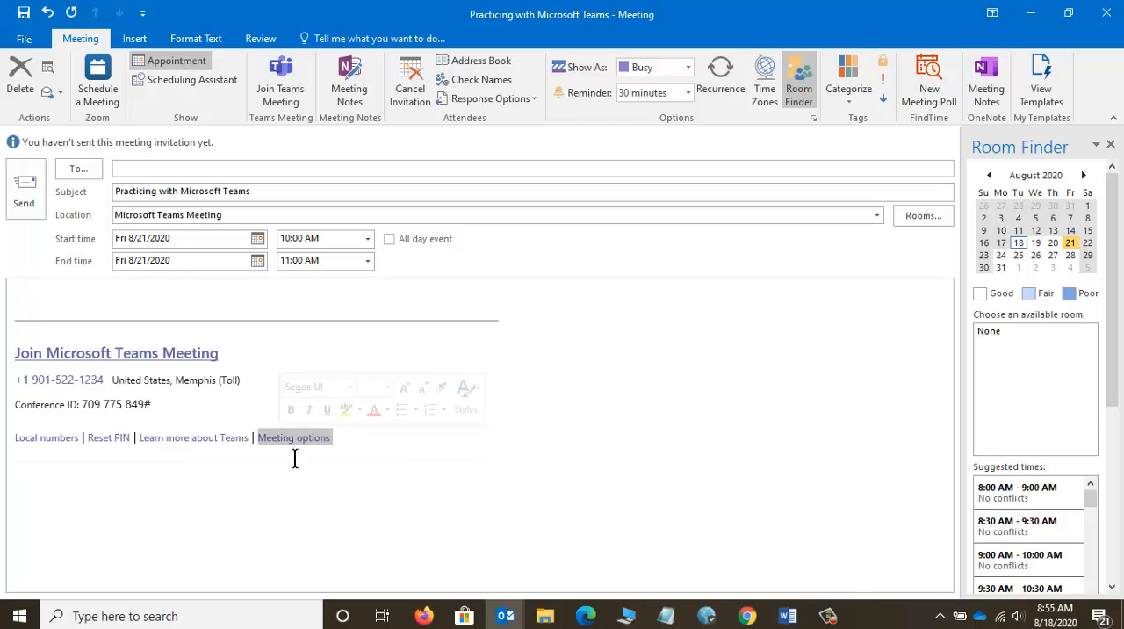
click(328, 500)
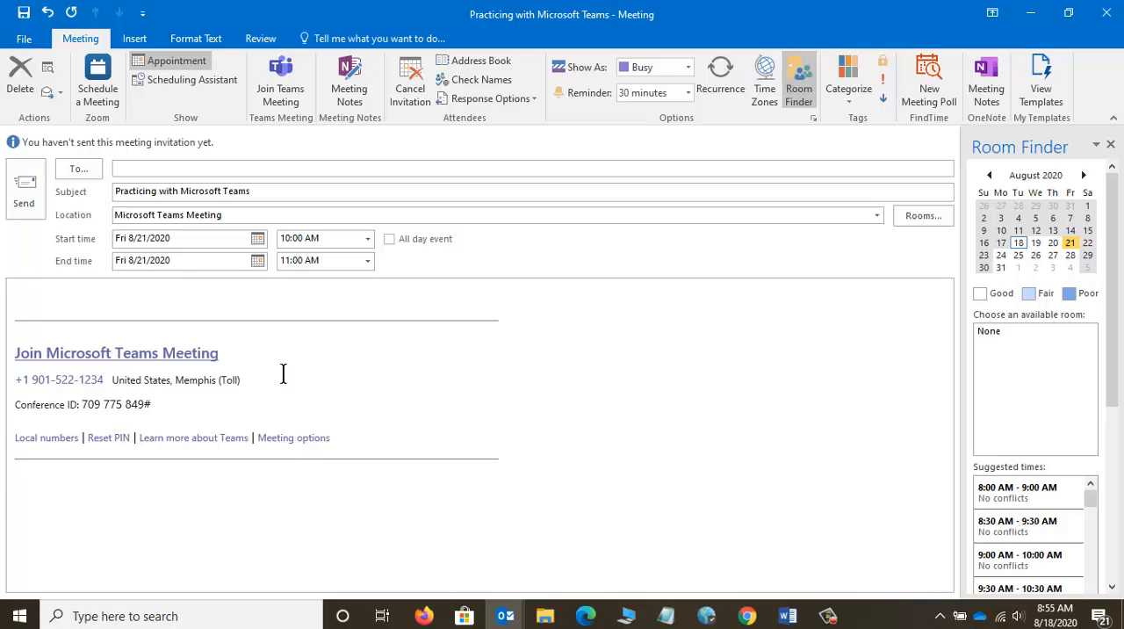
click(245, 168)
click(466, 474)
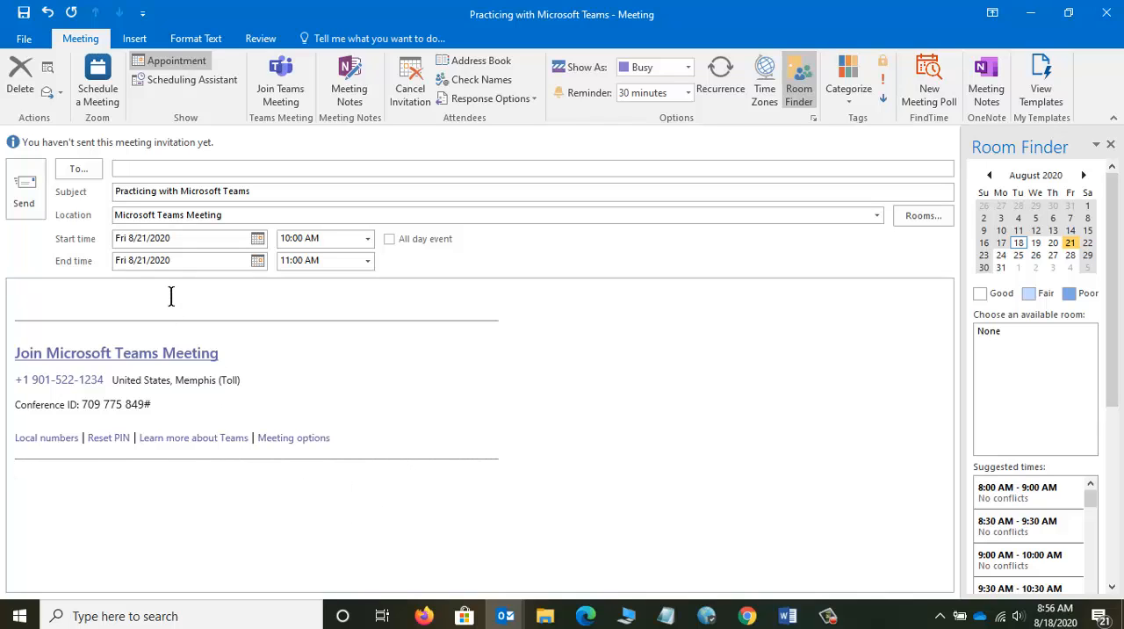
Step: Copy the entire Teams meeting information block from the invitation body, deselect it and go to the recipient field
drag(171, 297, 251, 508)
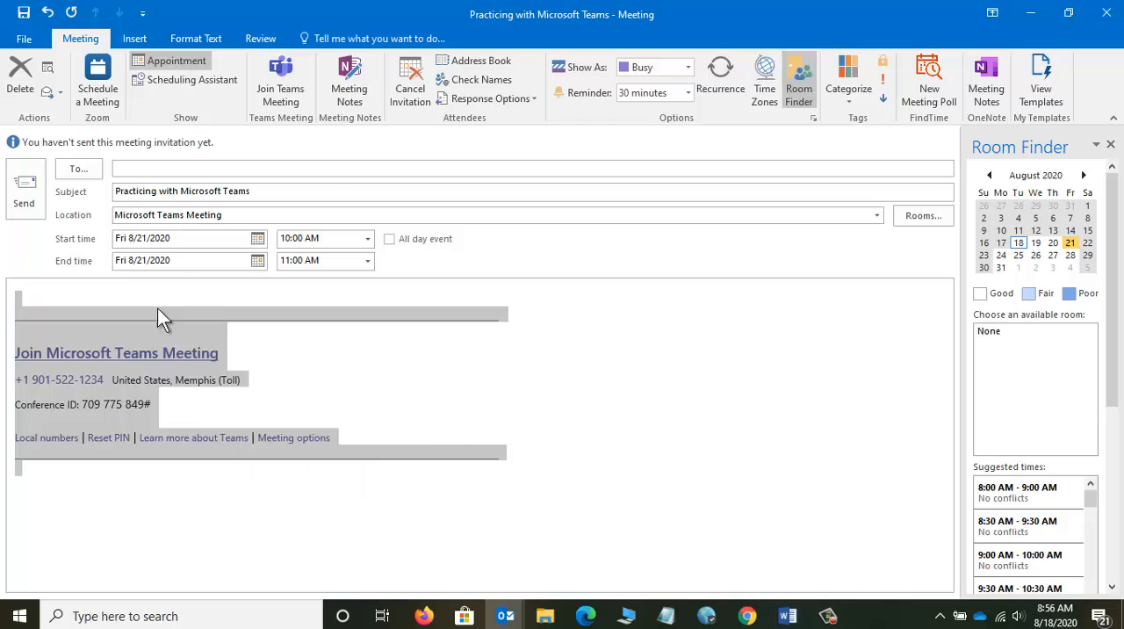
right_click(105, 314)
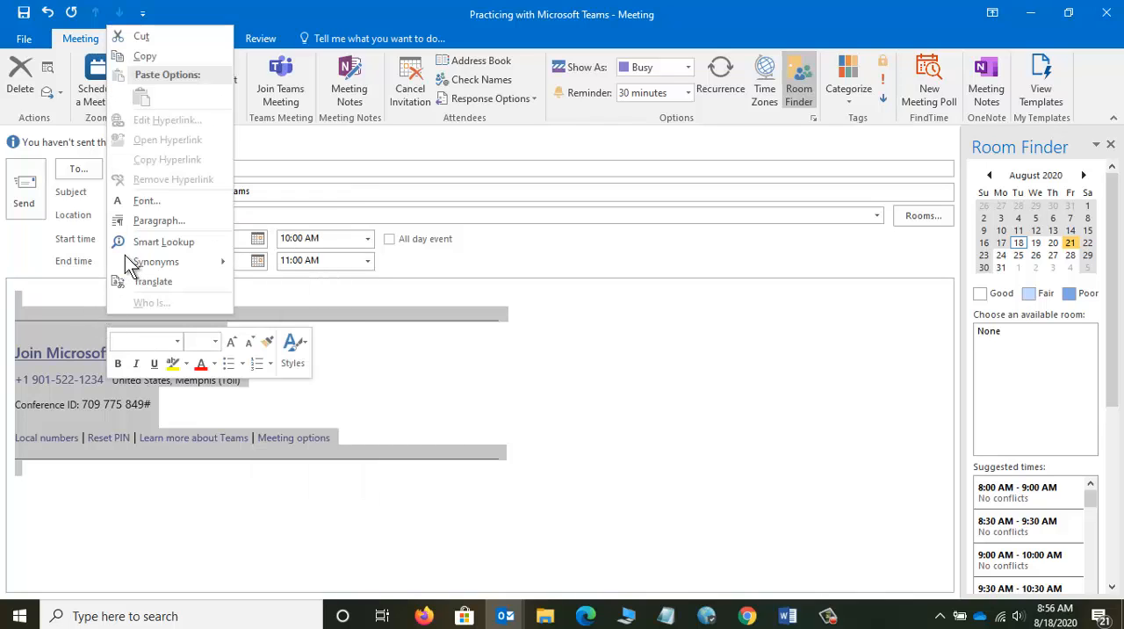
click(126, 59)
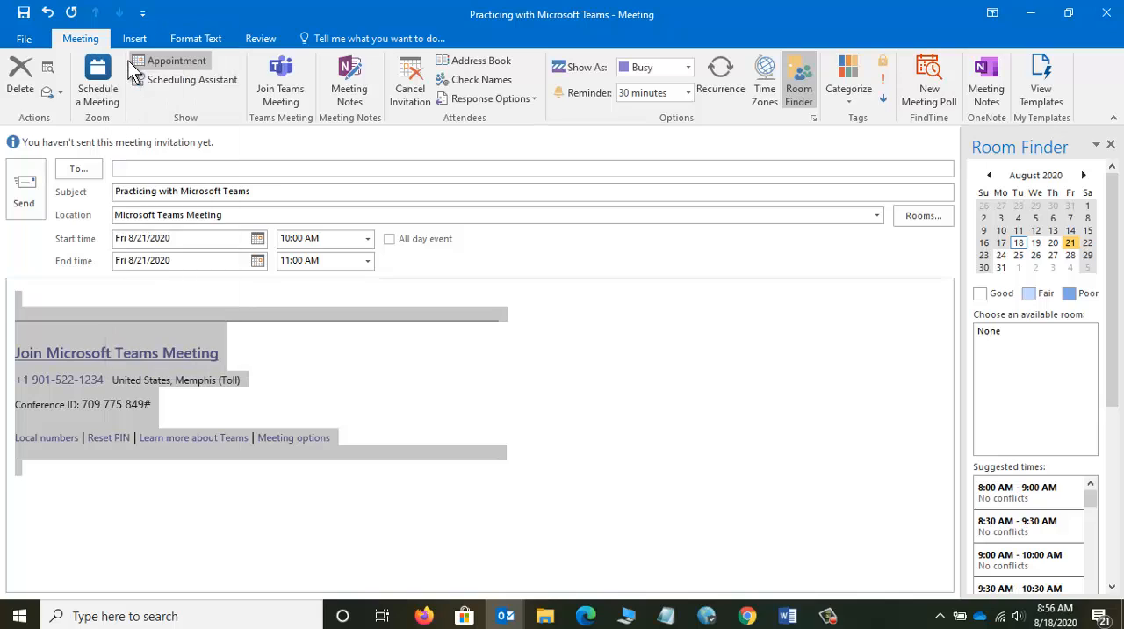
click(151, 305)
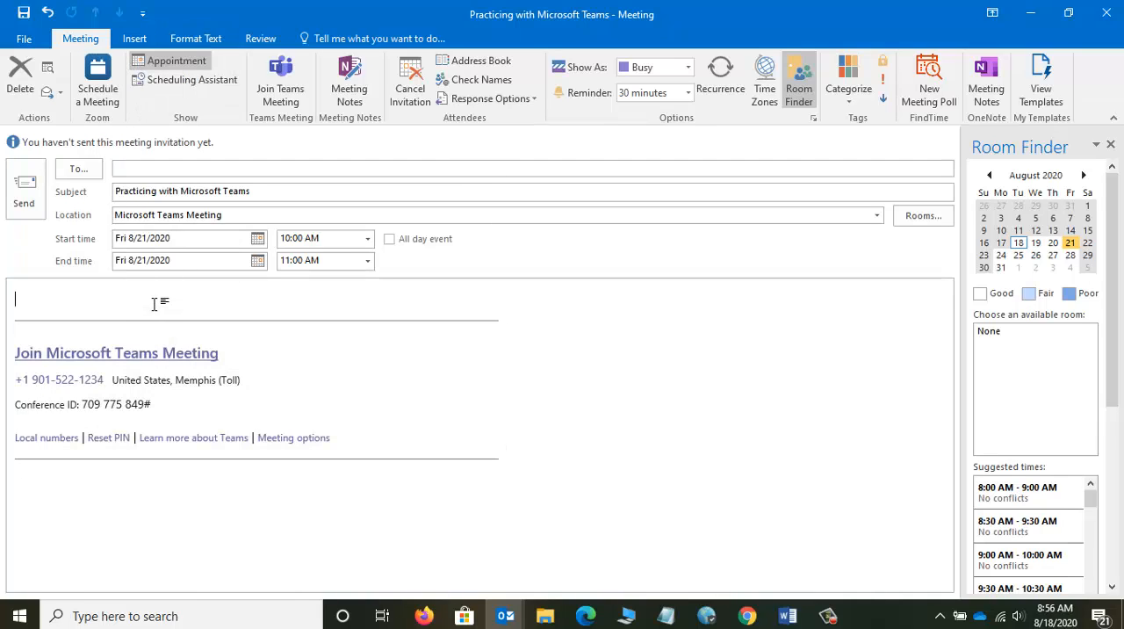
click(179, 168)
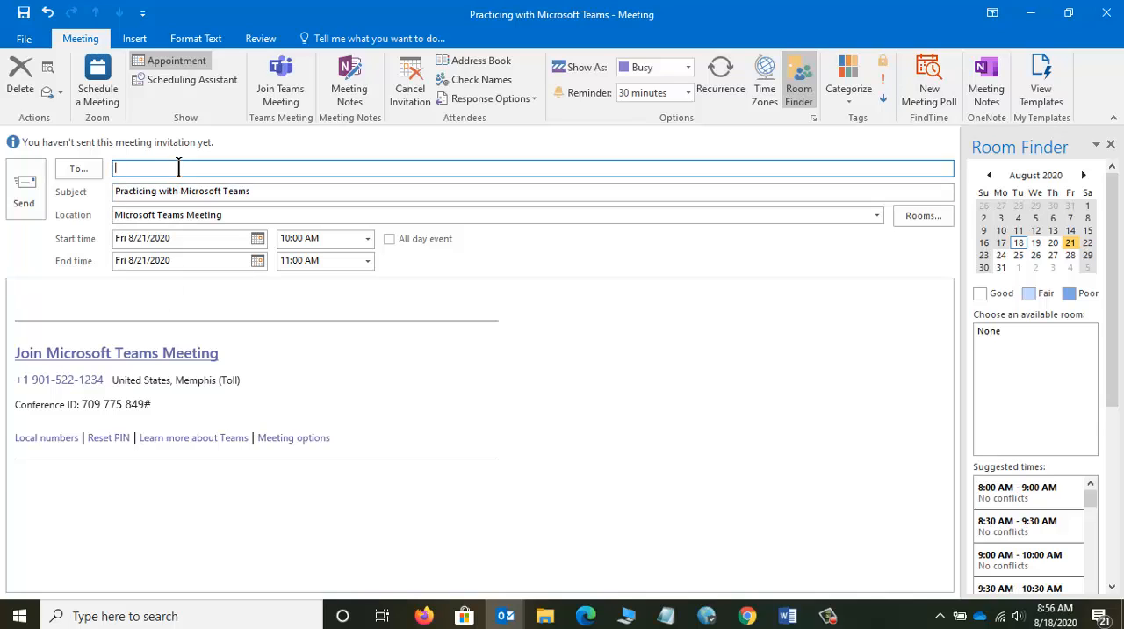
click(829, 617)
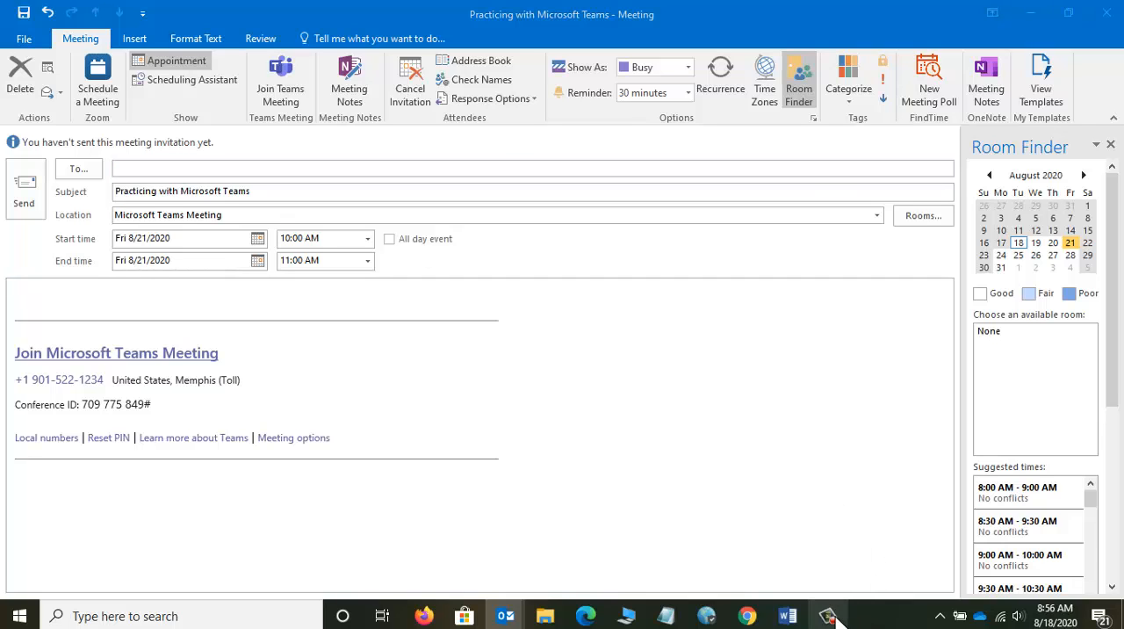
click(1038, 540)
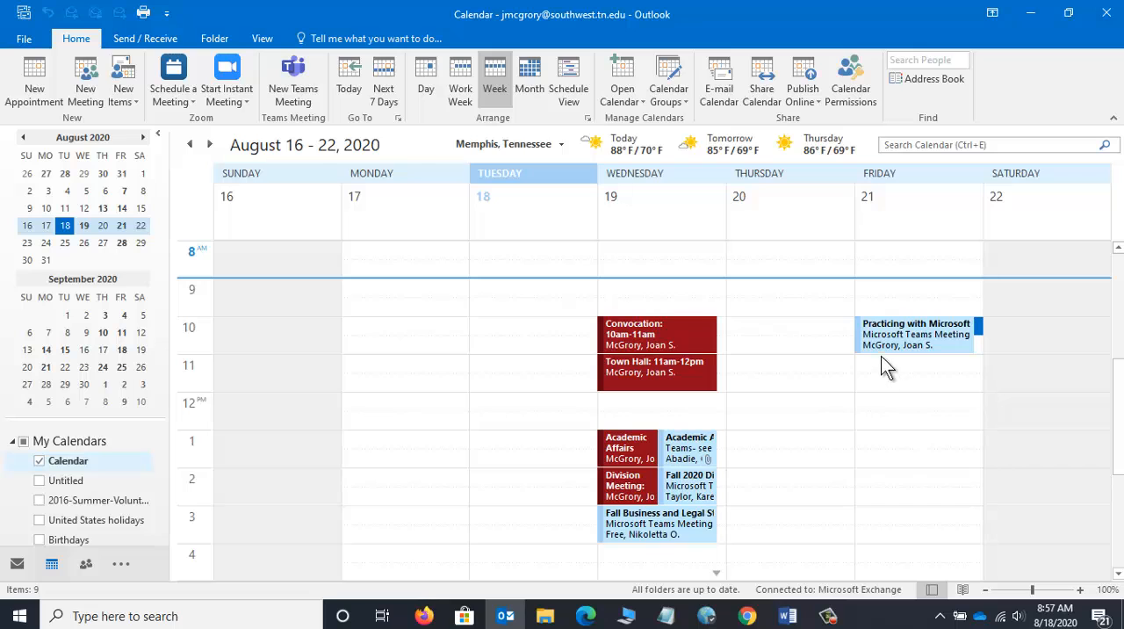
mouse_move(913, 338)
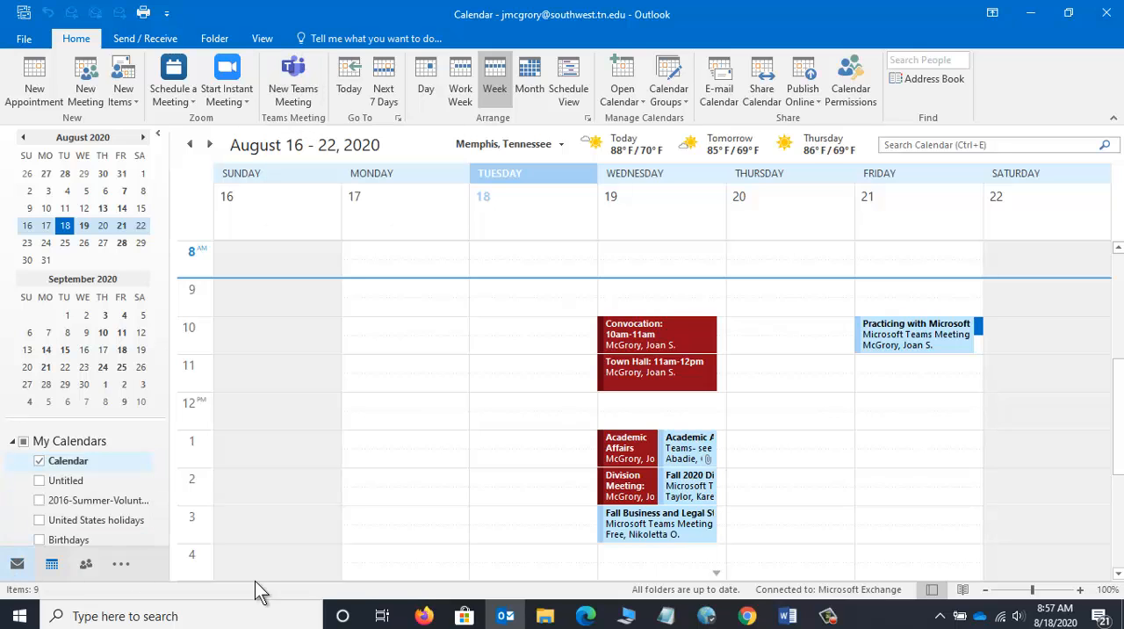
click(827, 615)
click(1046, 543)
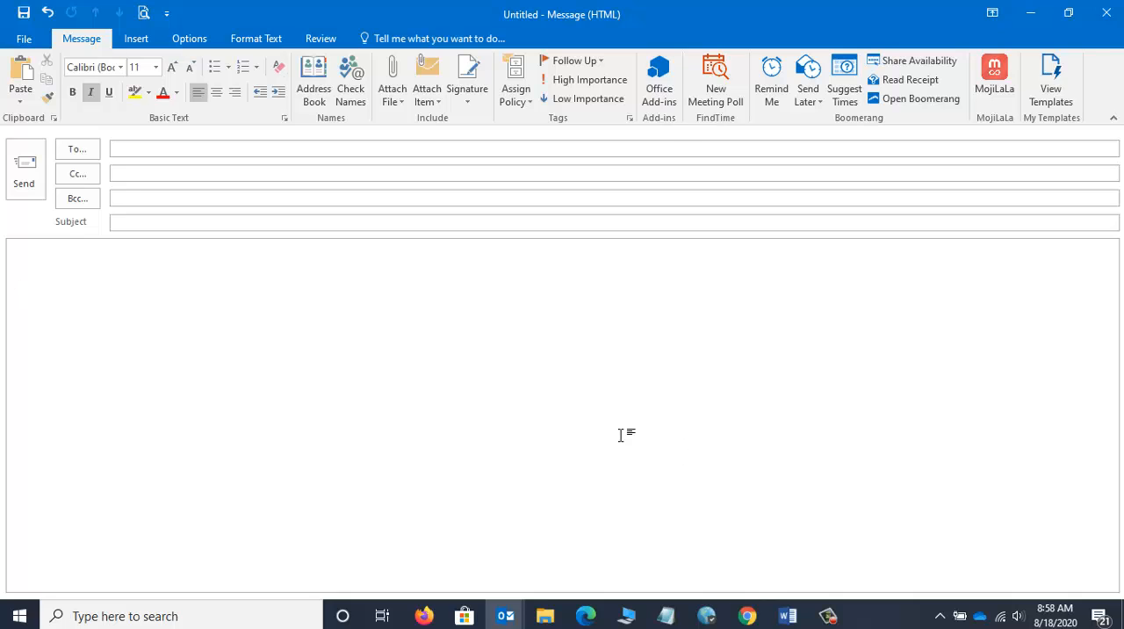
Step: Paste the copied Teams meeting information into the new message and set its subject to "Practice Teams meeting link"
click(14, 102)
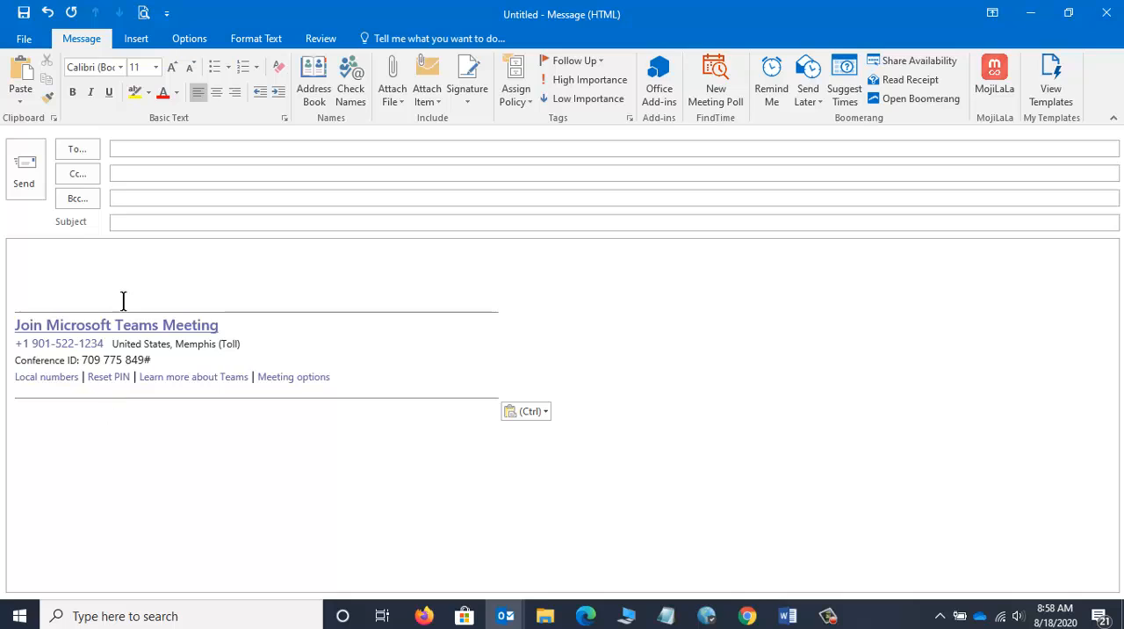
click(162, 221)
text(Pr)
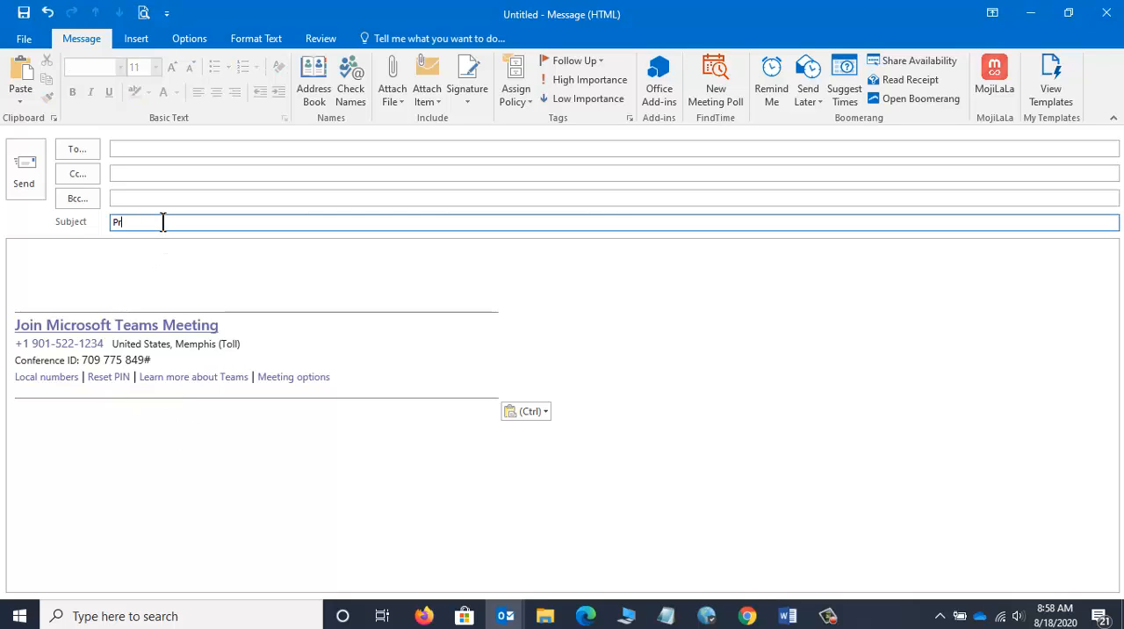
text(actice Teams meeting link)
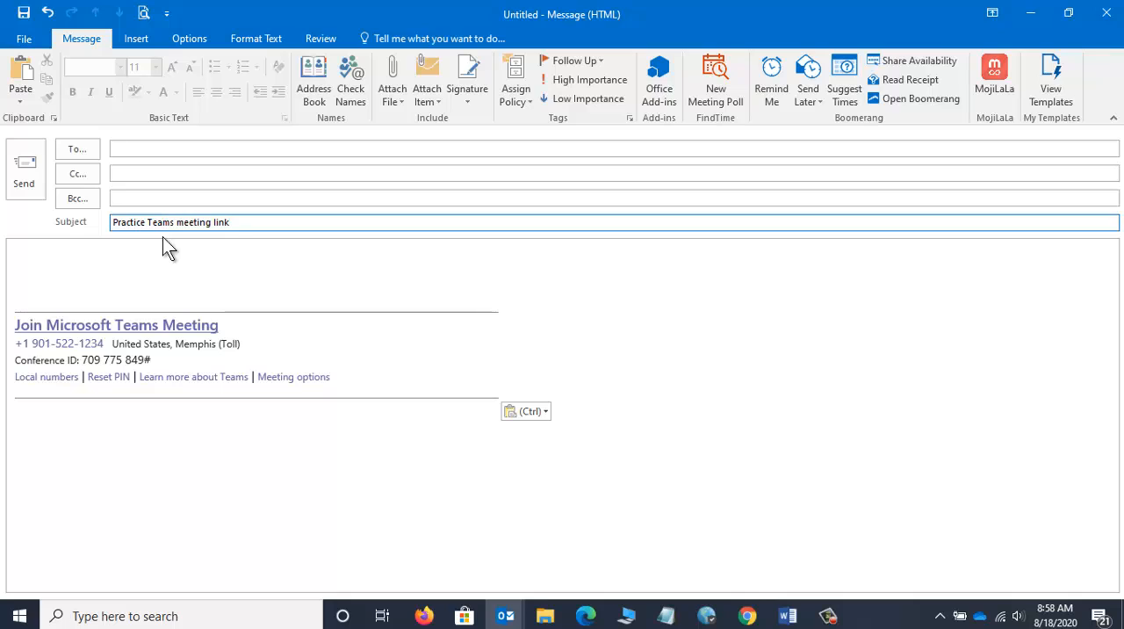
Step: Add the greeting "Dear Students," above the pasted meeting information, followed by a blank line
click(74, 279)
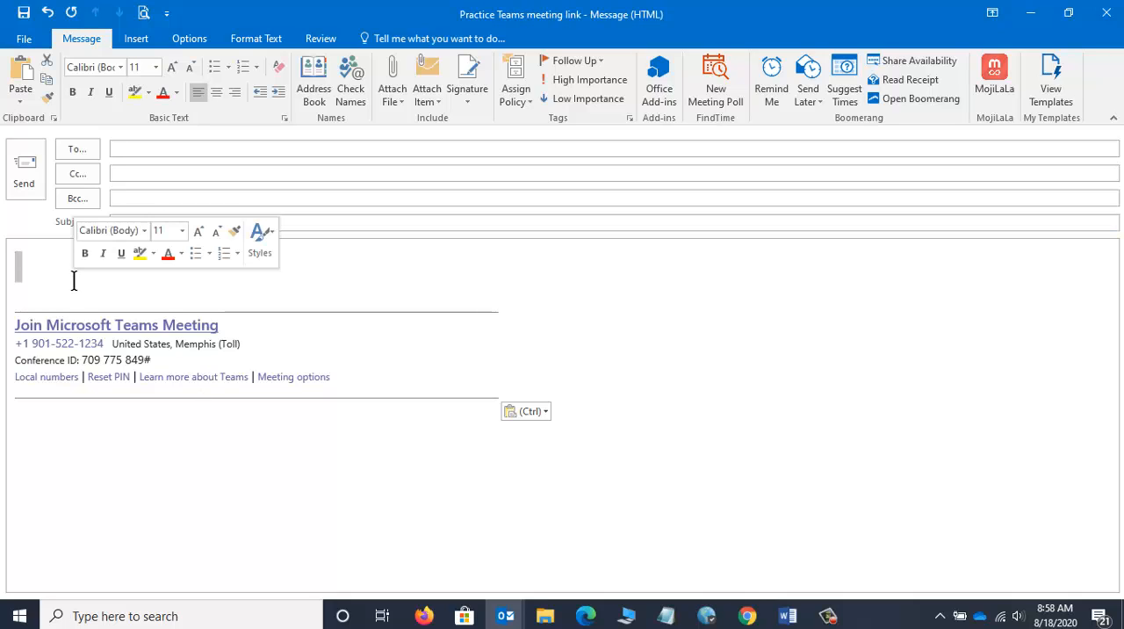
text(De)
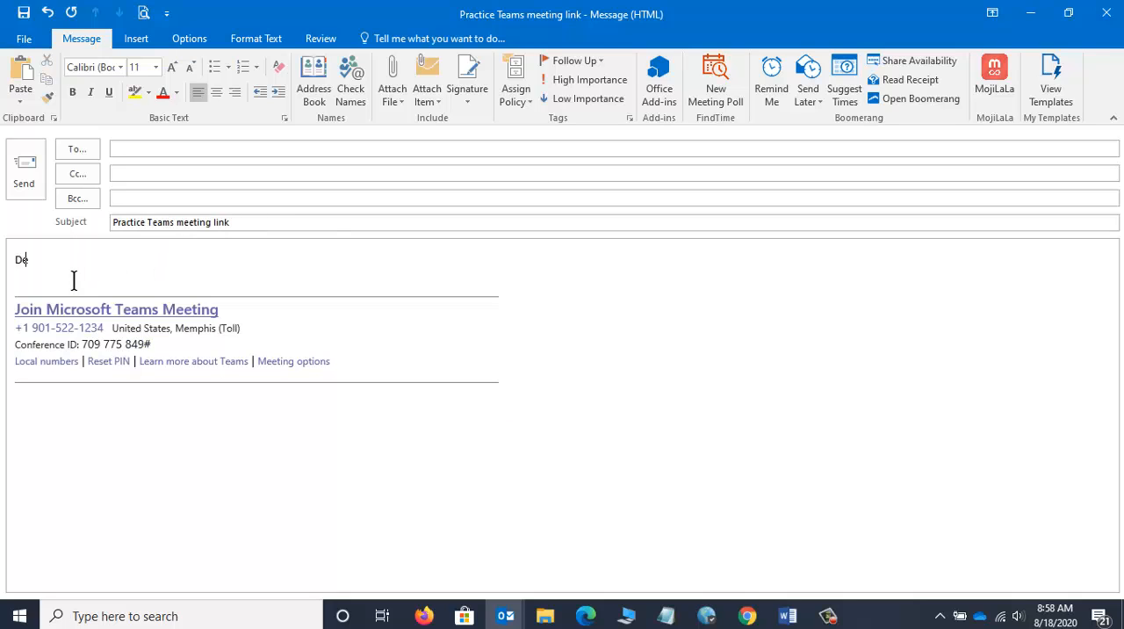
text(ar Students,)
key(Return)
key(Return)
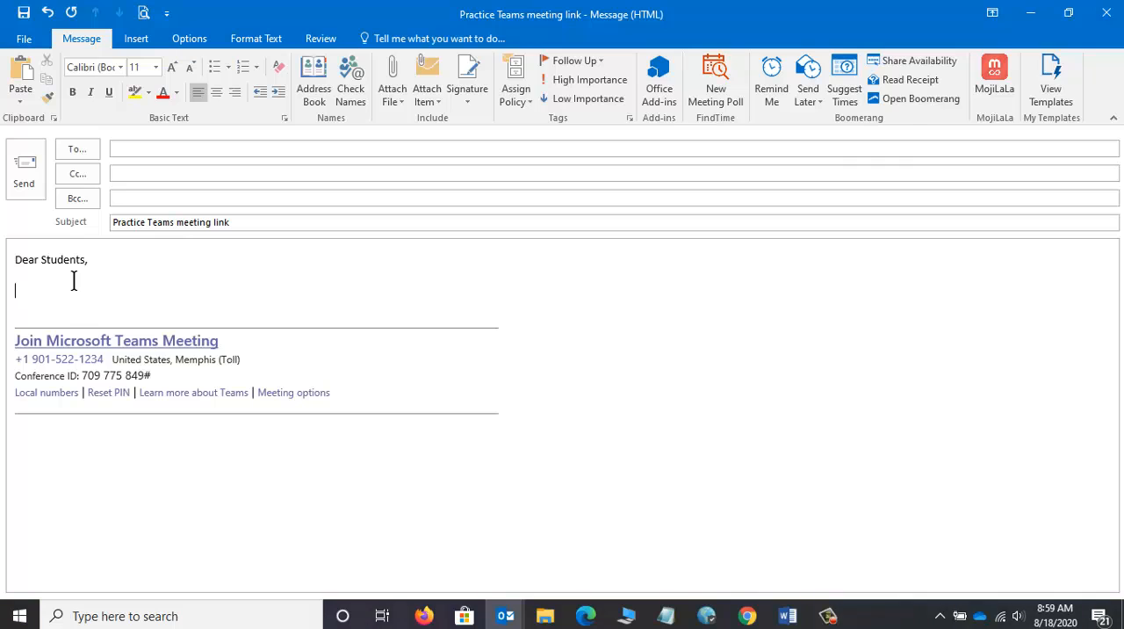
Step: Write "I look forward to seeing you in our class on Friday at 10am" below the greeting
text(I look forward to seeing you in o)
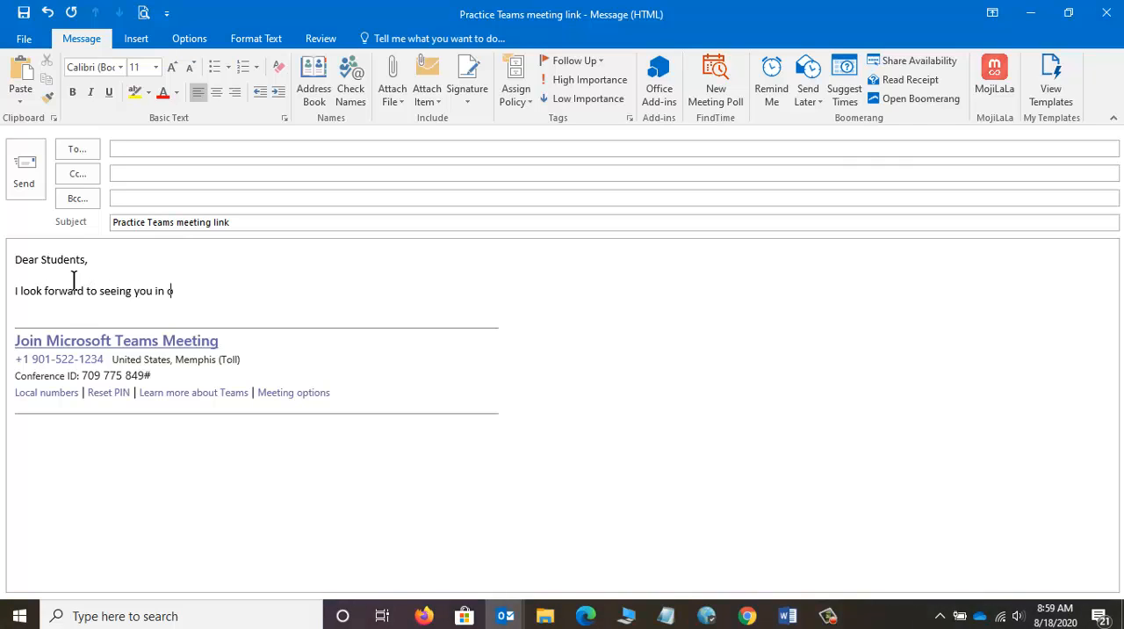
text(ur class on Friday at 10am)
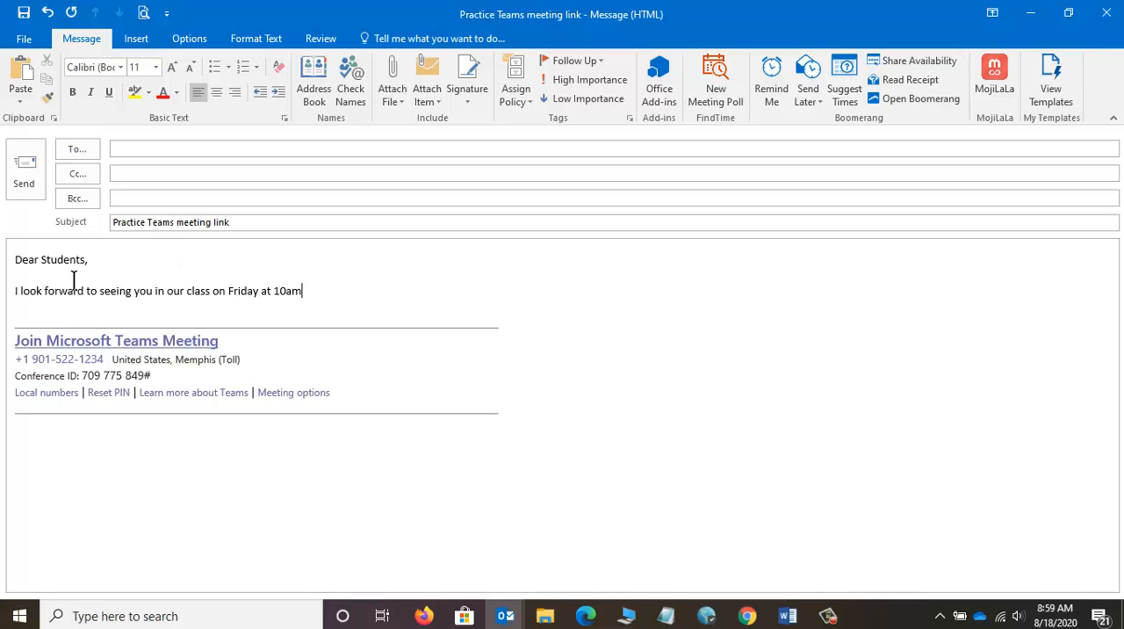
text(!  For your convenience,)
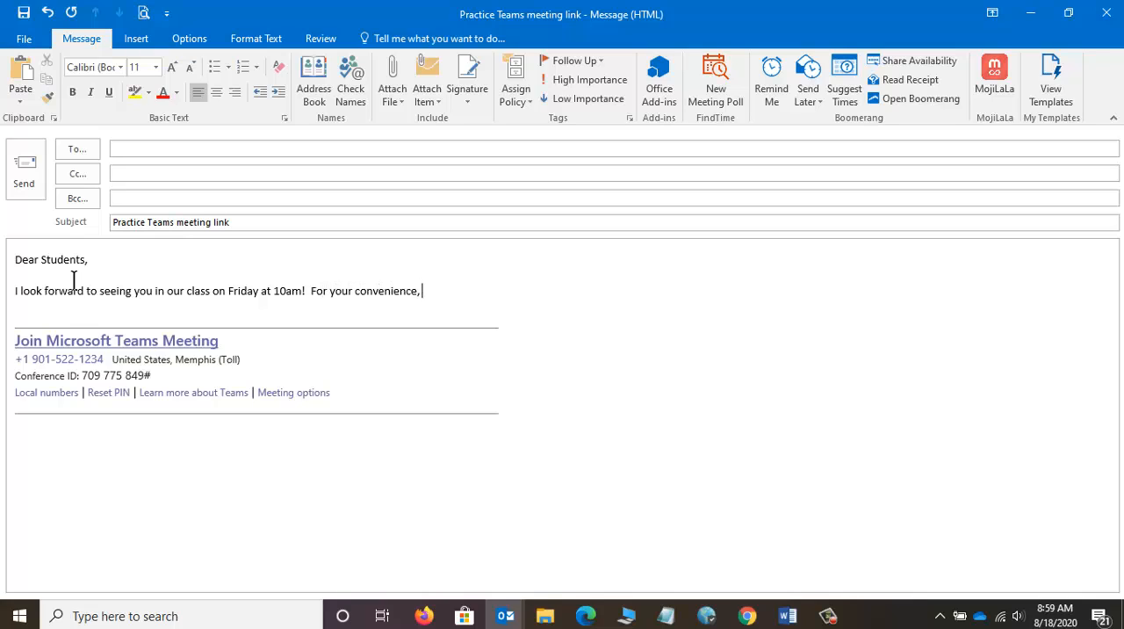
text( the Microsoft Teams Me)
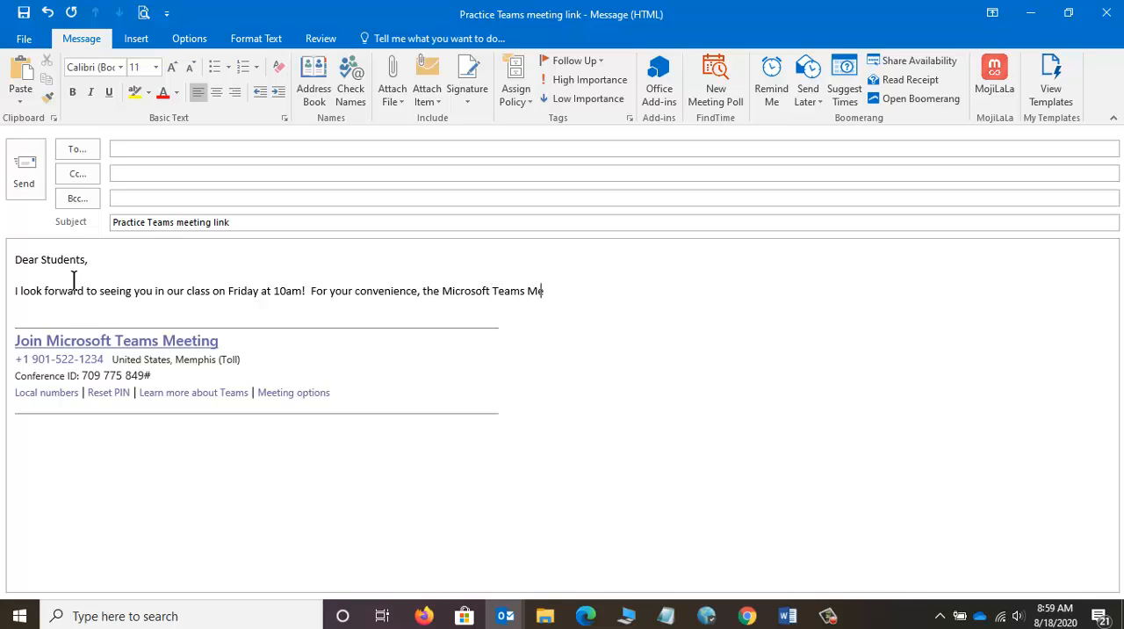
text(eting link and information is belo)
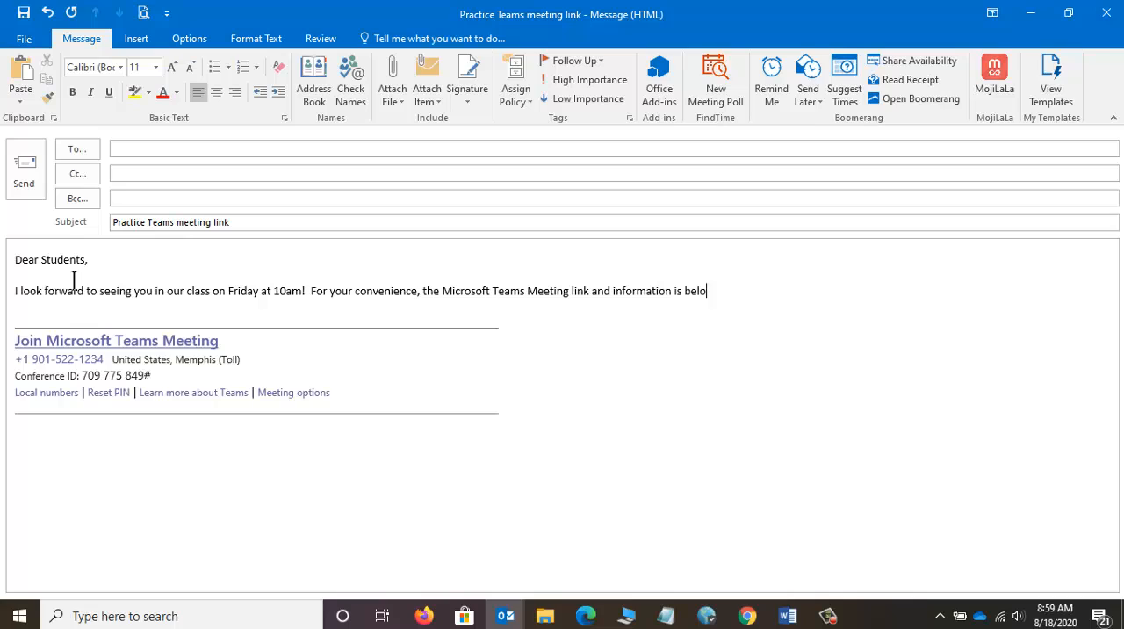
text(w. "See" you)
text( then!)
Step: End the paragraph with "“See” you then!" and sign off as "Your Professor" after a blank line
key(Return)
key(Return)
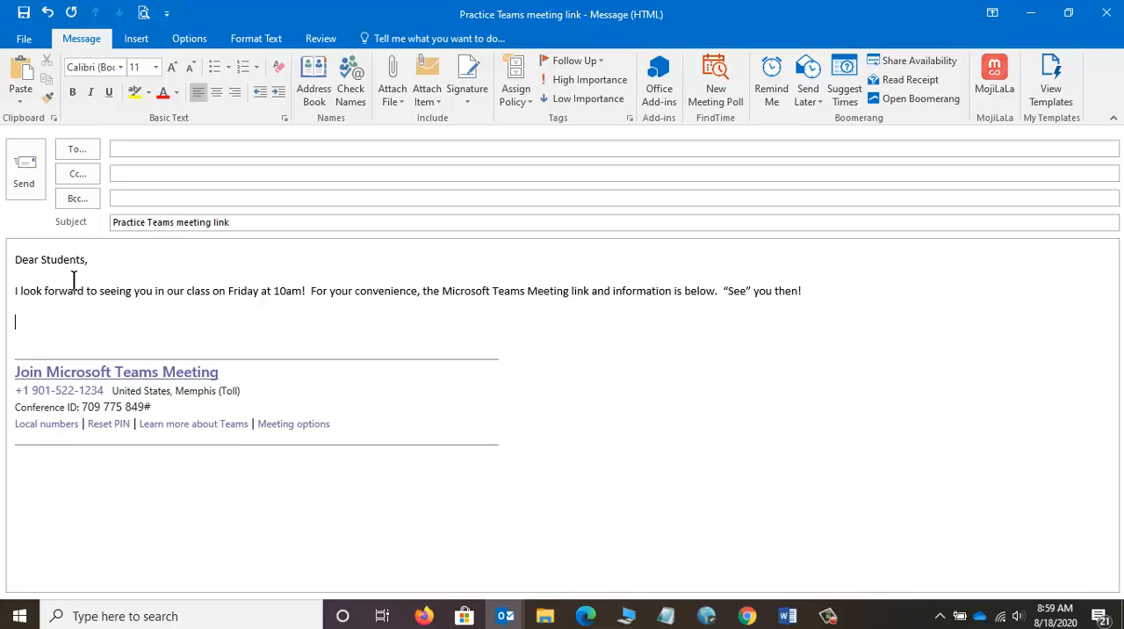
text(Your Professor)
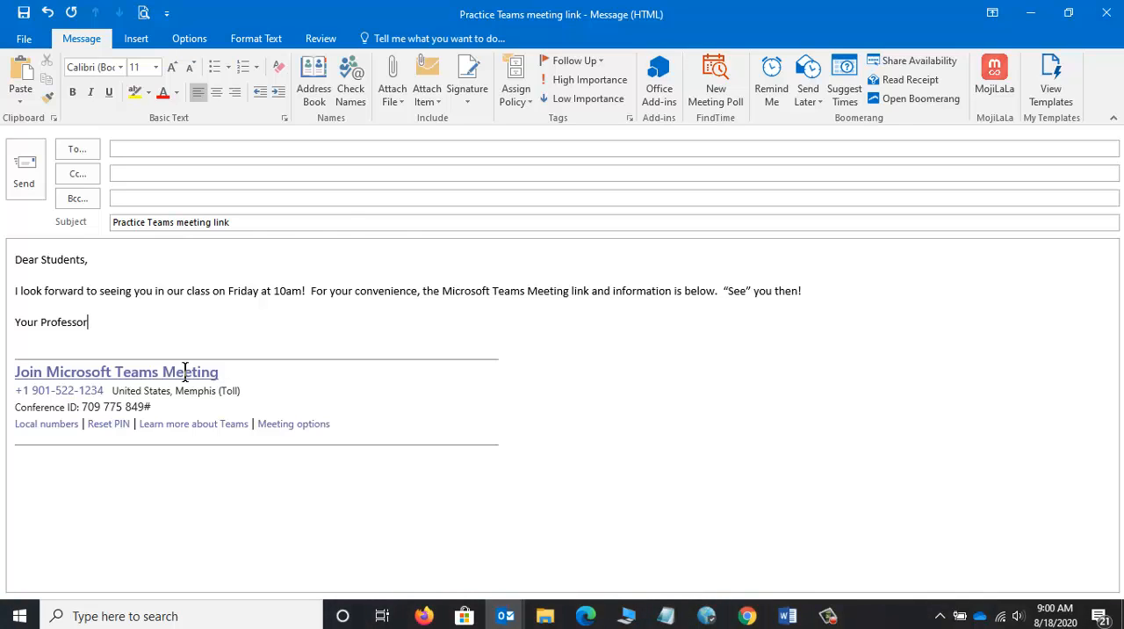
Step: Inspect the web address behind the Join Microsoft Teams Meeting hyperlink and close its settings without changes
mouse_move(185, 370)
right_click(126, 370)
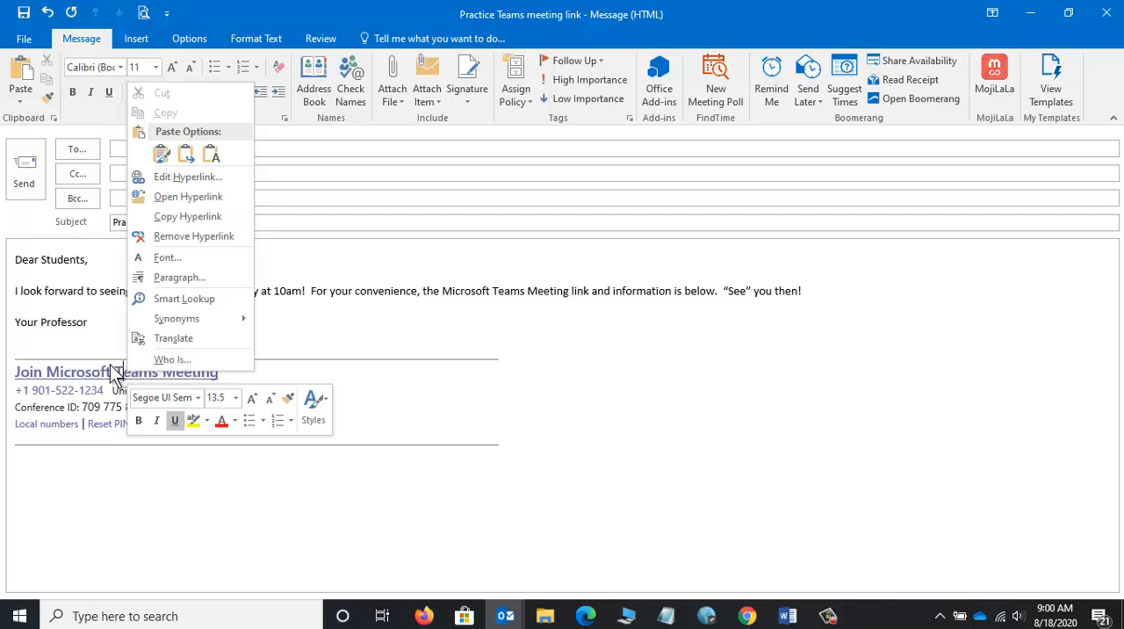
click(180, 177)
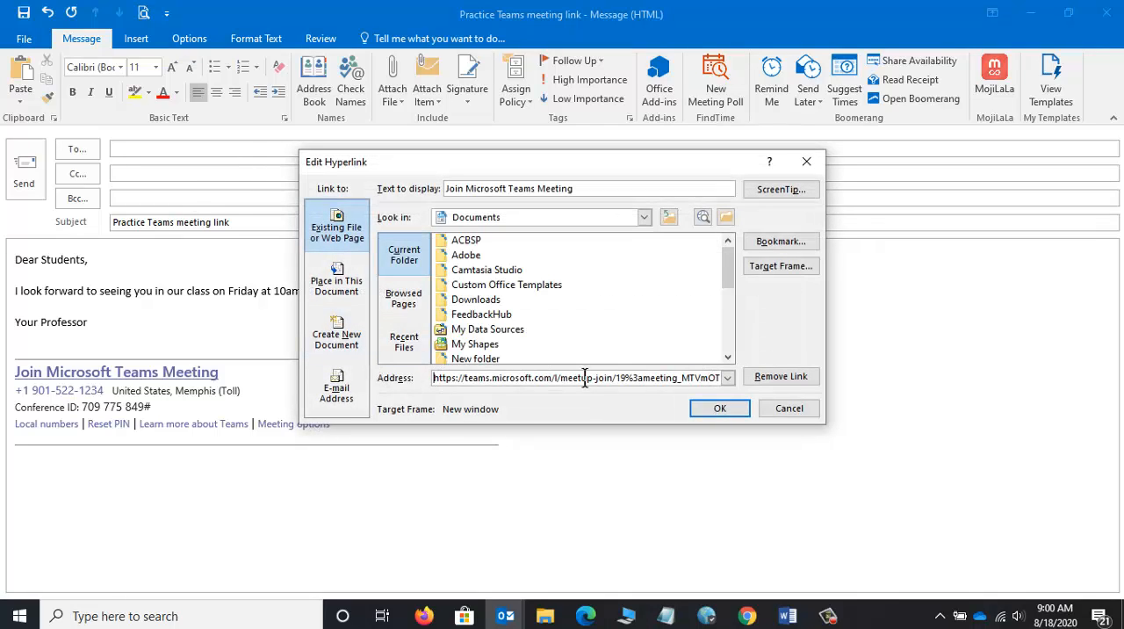
double_click(494, 378)
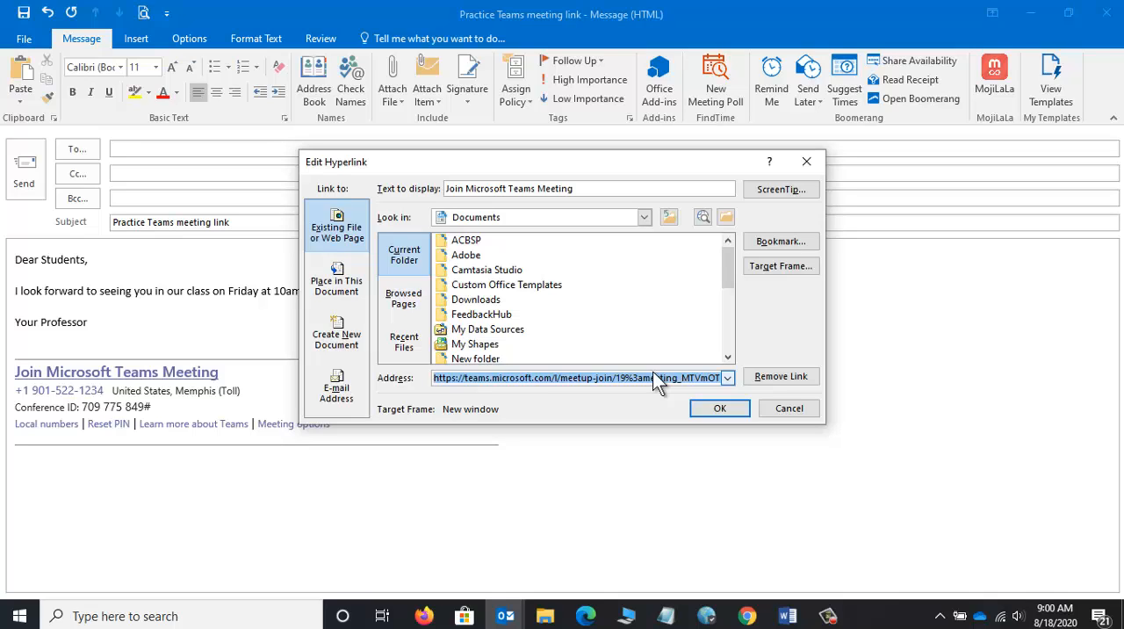
click(777, 409)
click(291, 479)
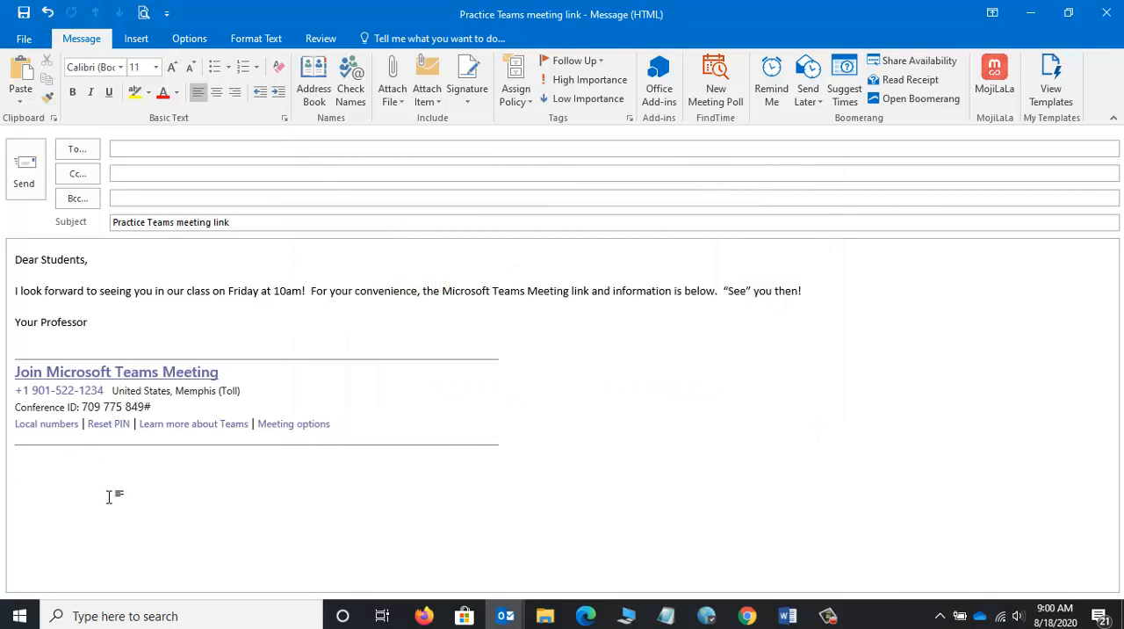
Step: Add "The meeting web link is" with the copied join URL below the meeting details, and delete the Meeting options link from the block
text(The meeting web li)
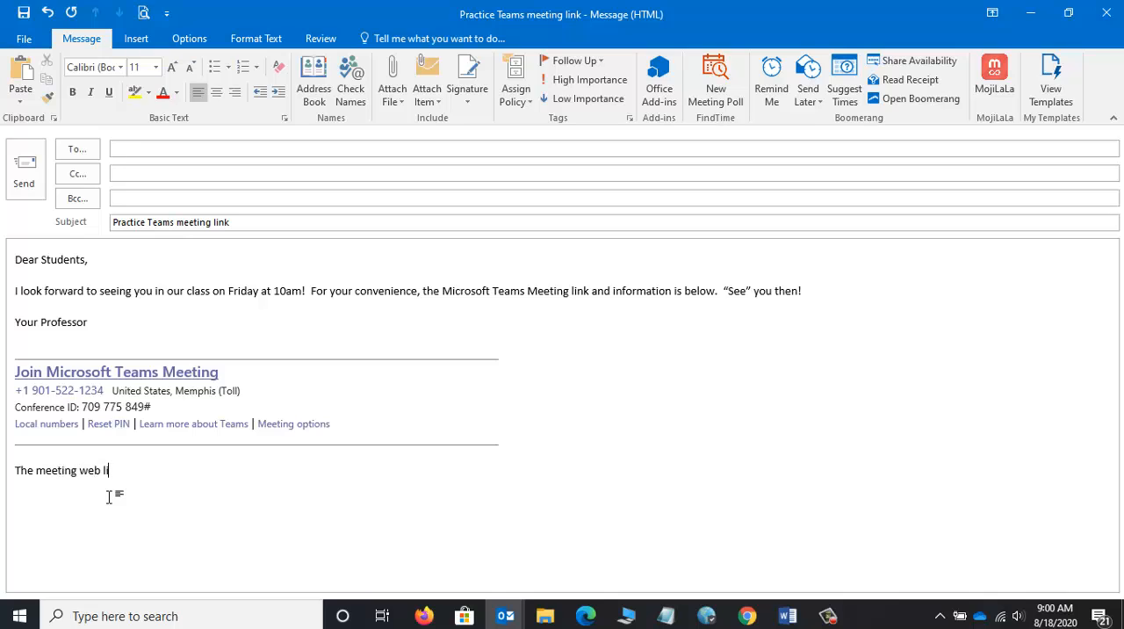
text(nk is)
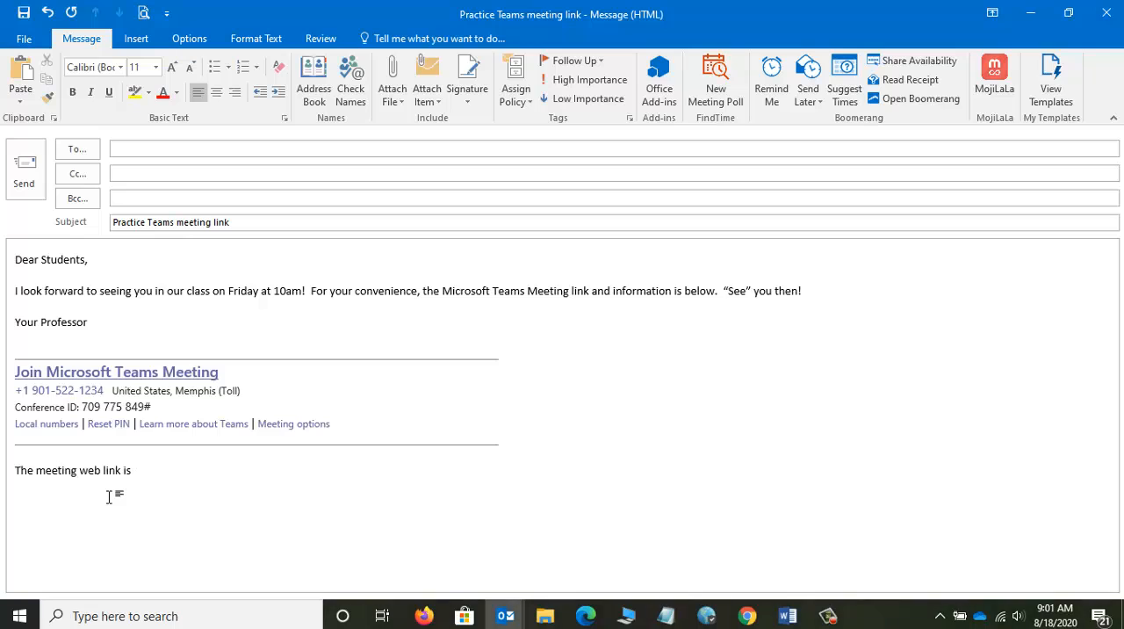
key(ctrl+v)
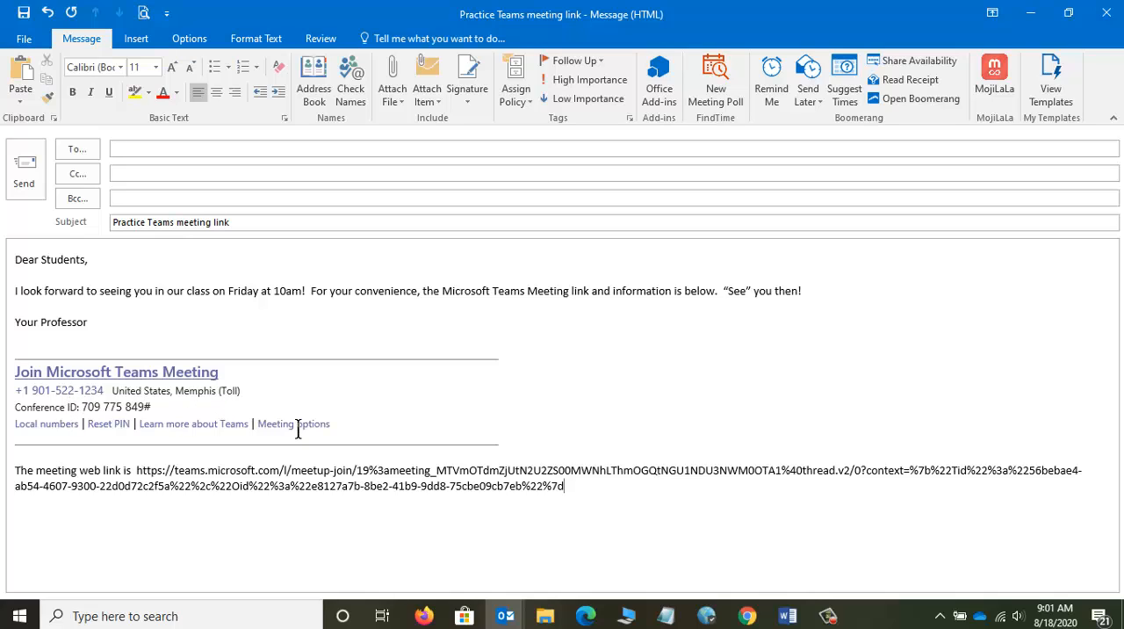
drag(353, 423, 292, 423)
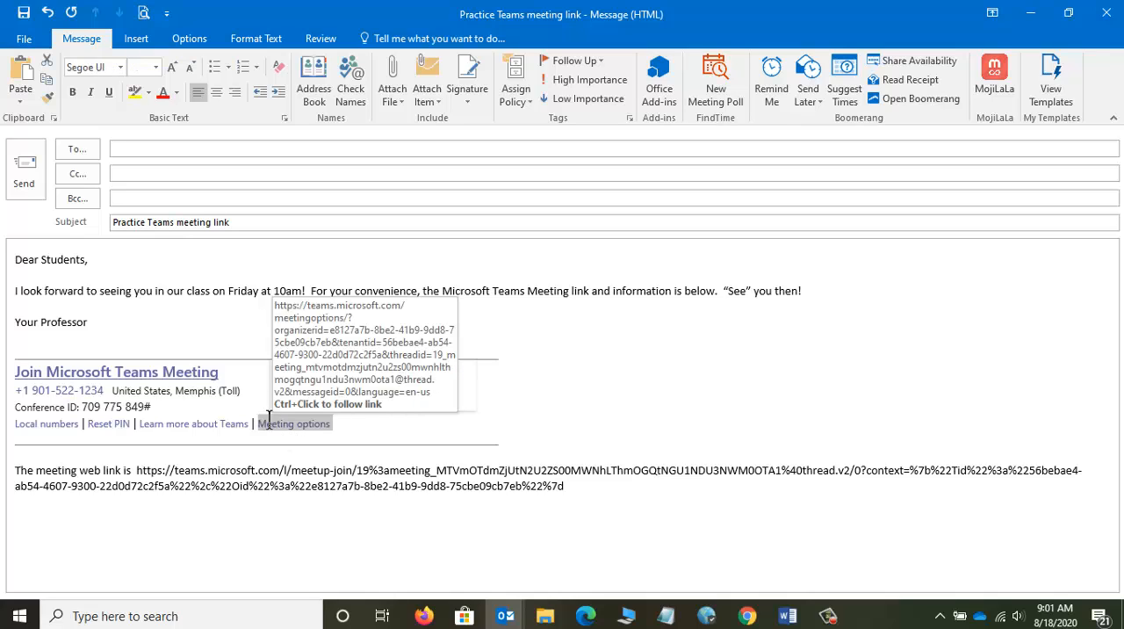
key(Delete)
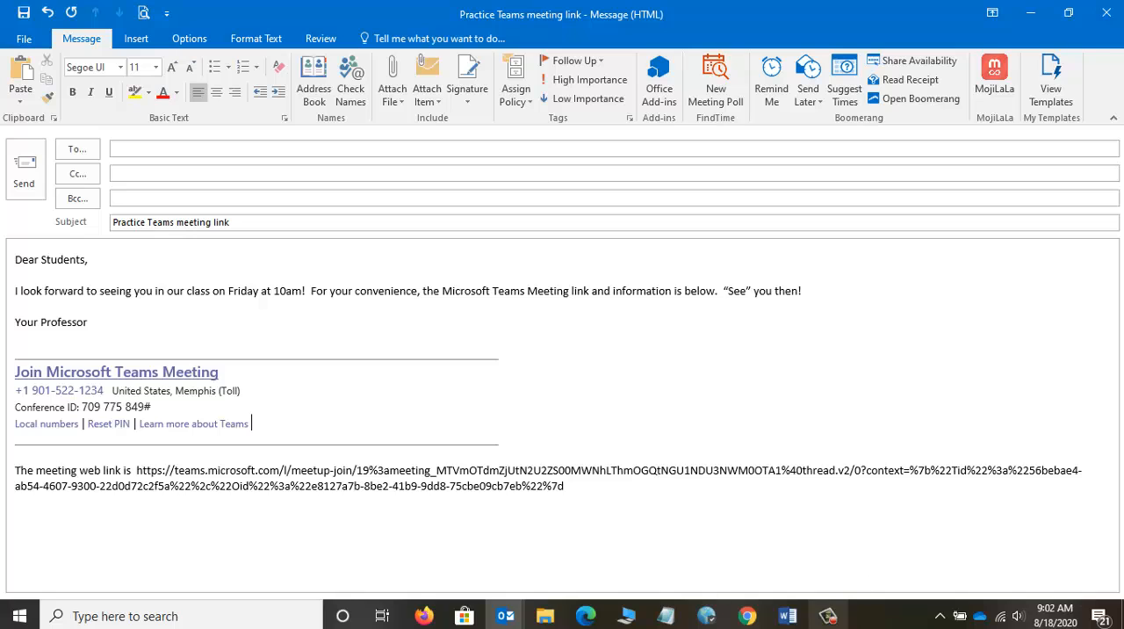
click(827, 616)
click(1044, 537)
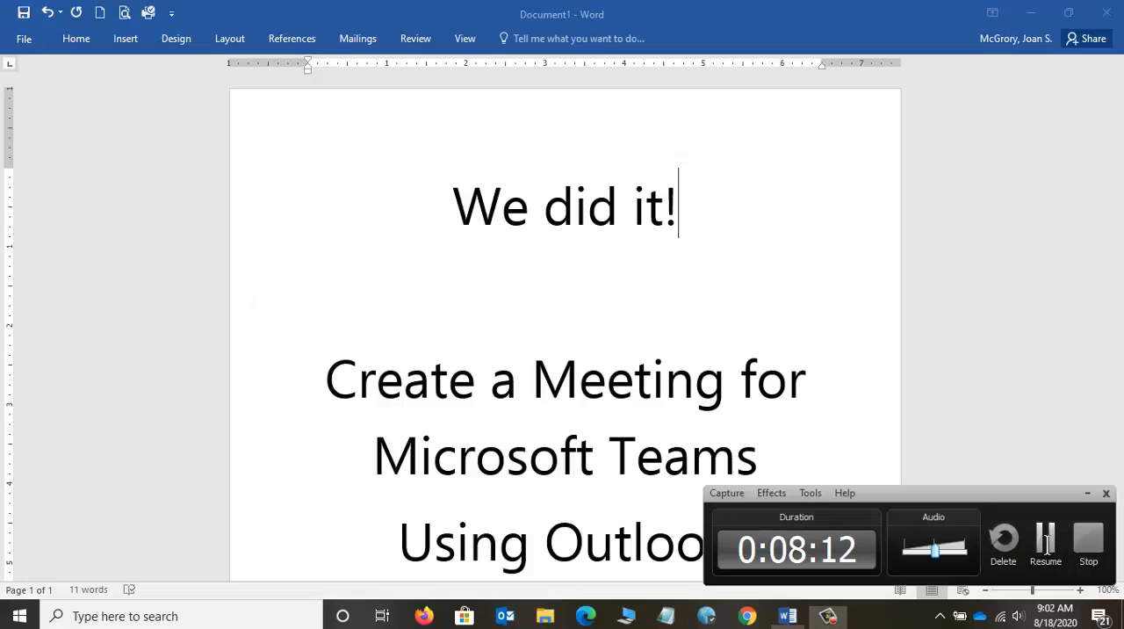
click(1044, 537)
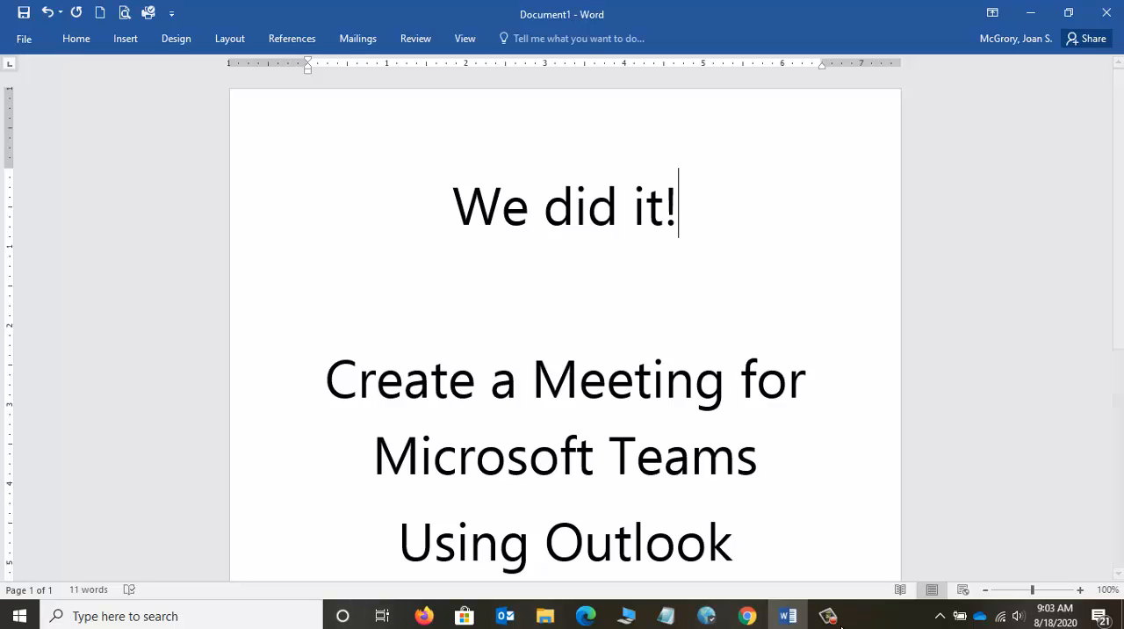
click(827, 615)
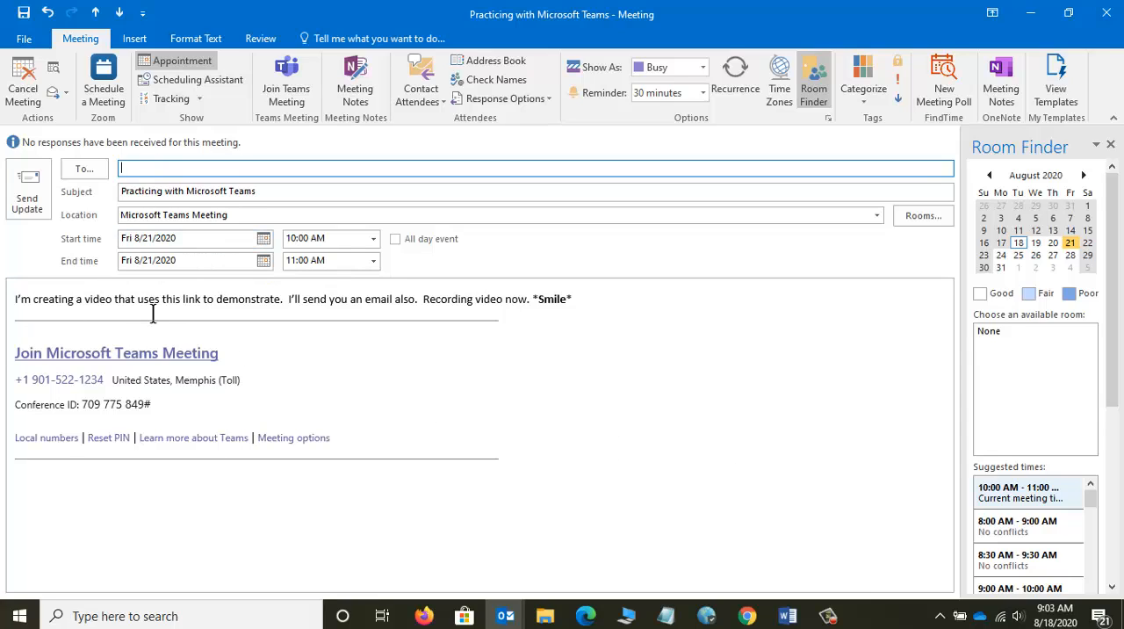
Step: Follow the Join Microsoft Teams Meeting link in the "Practicing with Microsoft Teams" meeting and allow the site to open Microsoft Teams
click(175, 353)
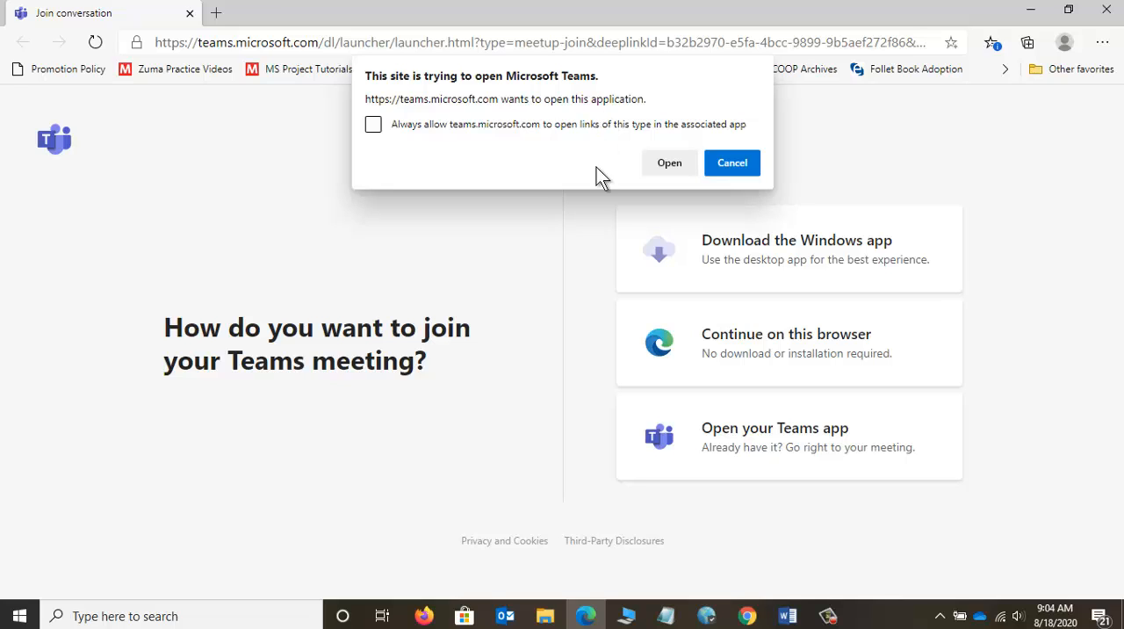
click(826, 615)
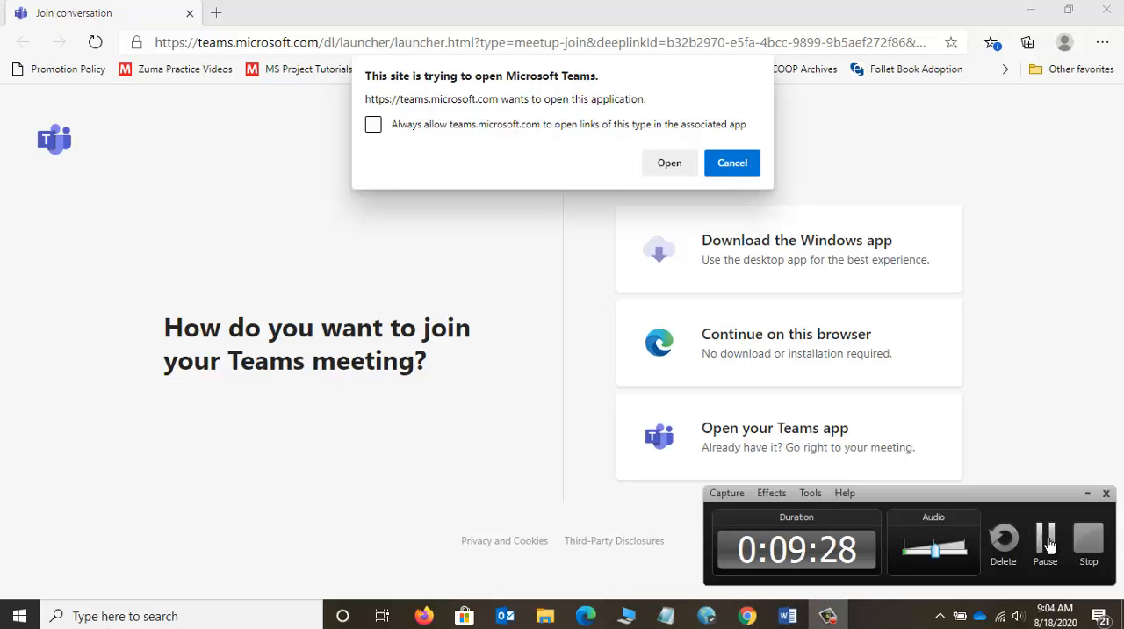
click(1046, 542)
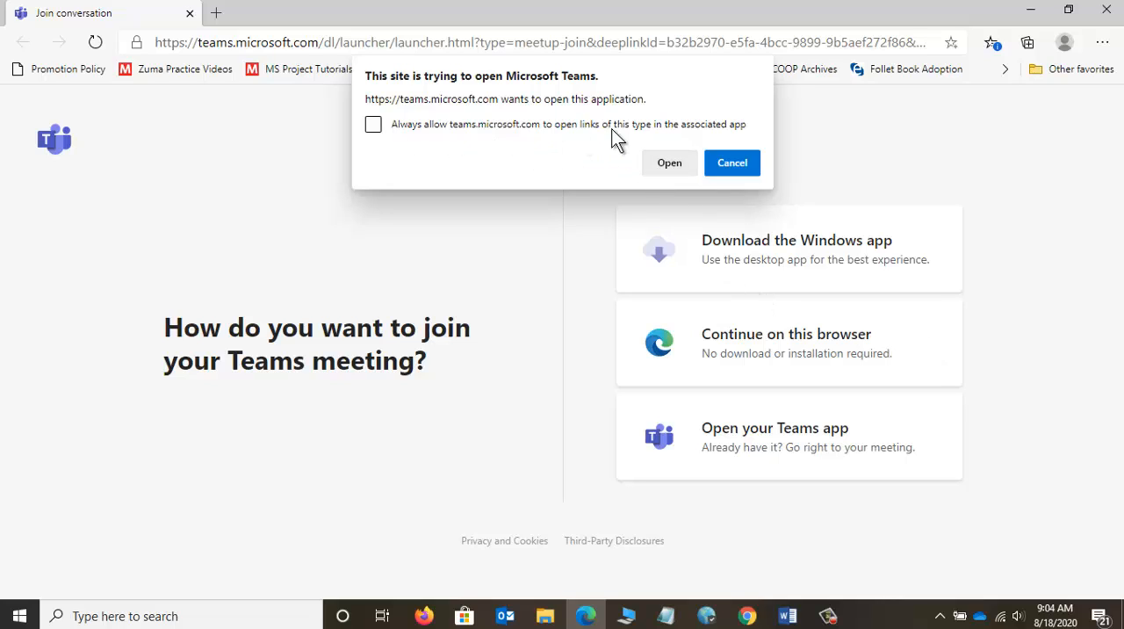
click(673, 164)
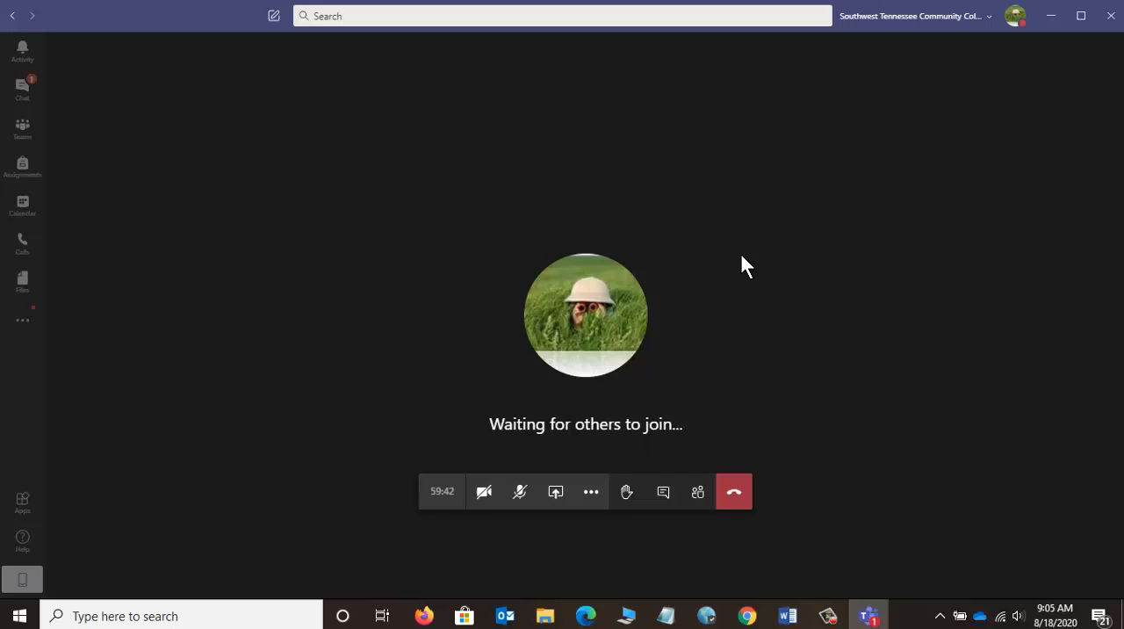
Step: Unmute the microphone and turn on the camera in the Teams meeting
click(525, 504)
click(484, 494)
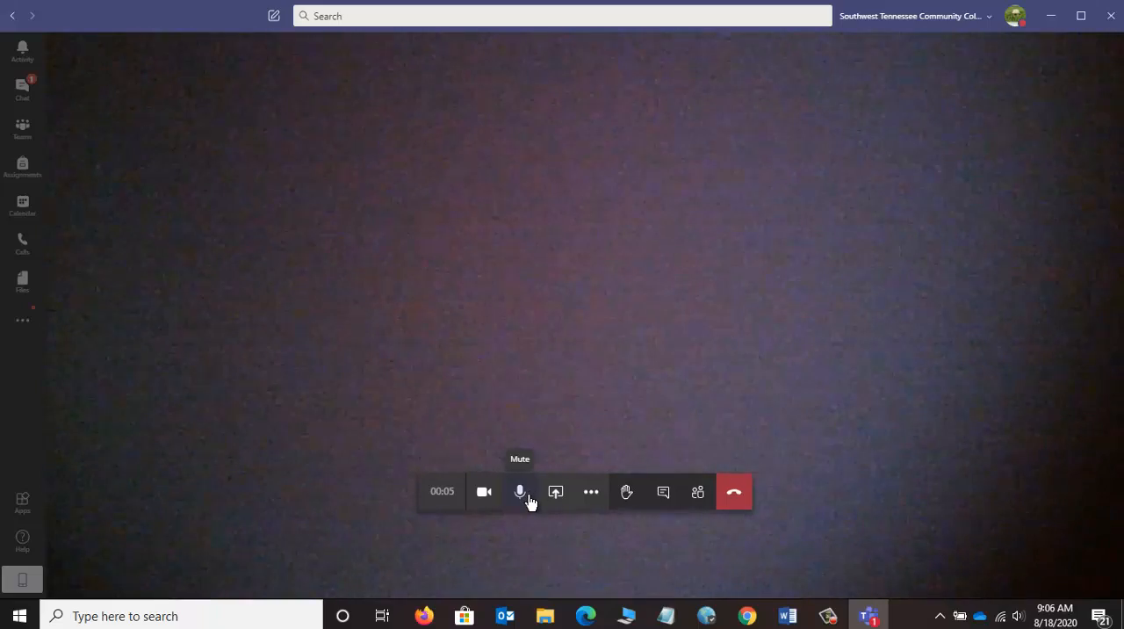
Step: Check the meeting's participant list and chat, and leave the meeting
click(699, 497)
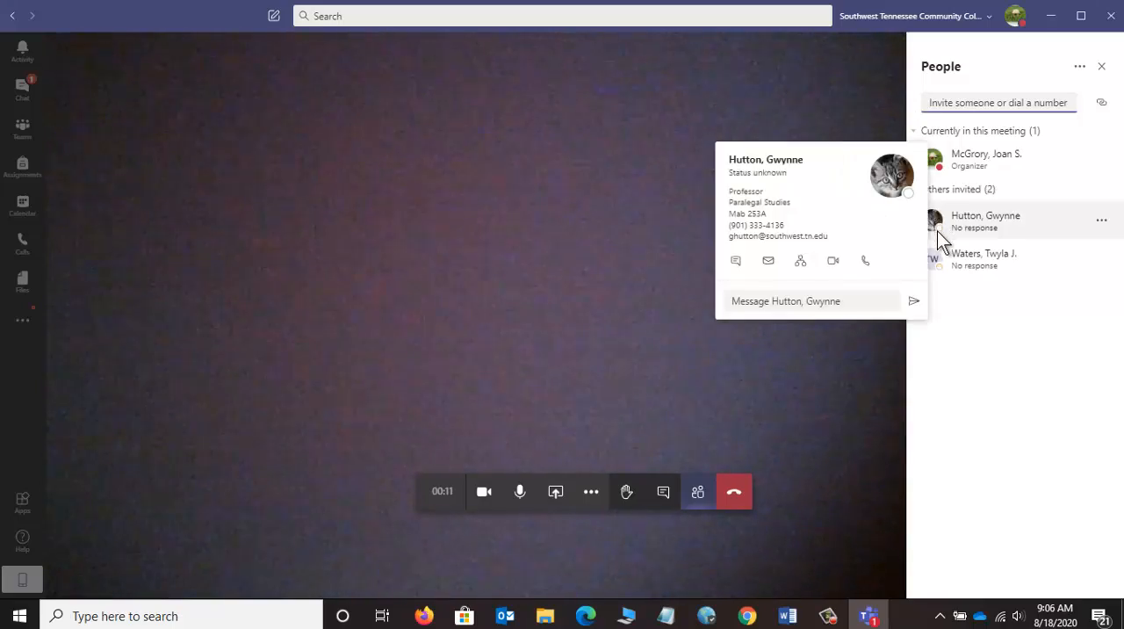
click(700, 498)
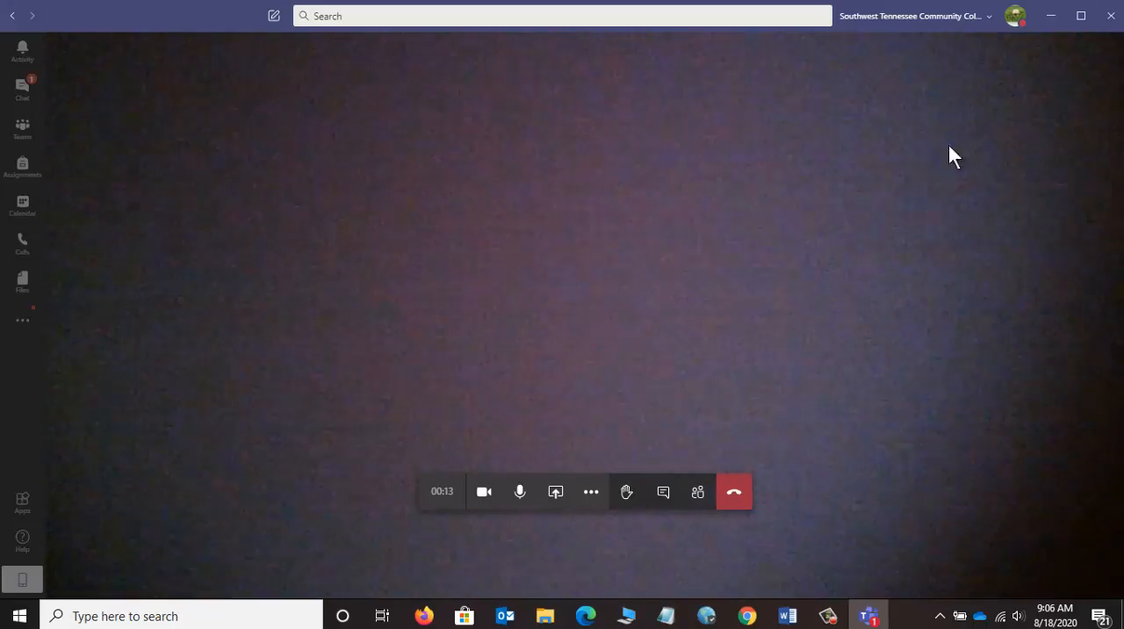
click(662, 497)
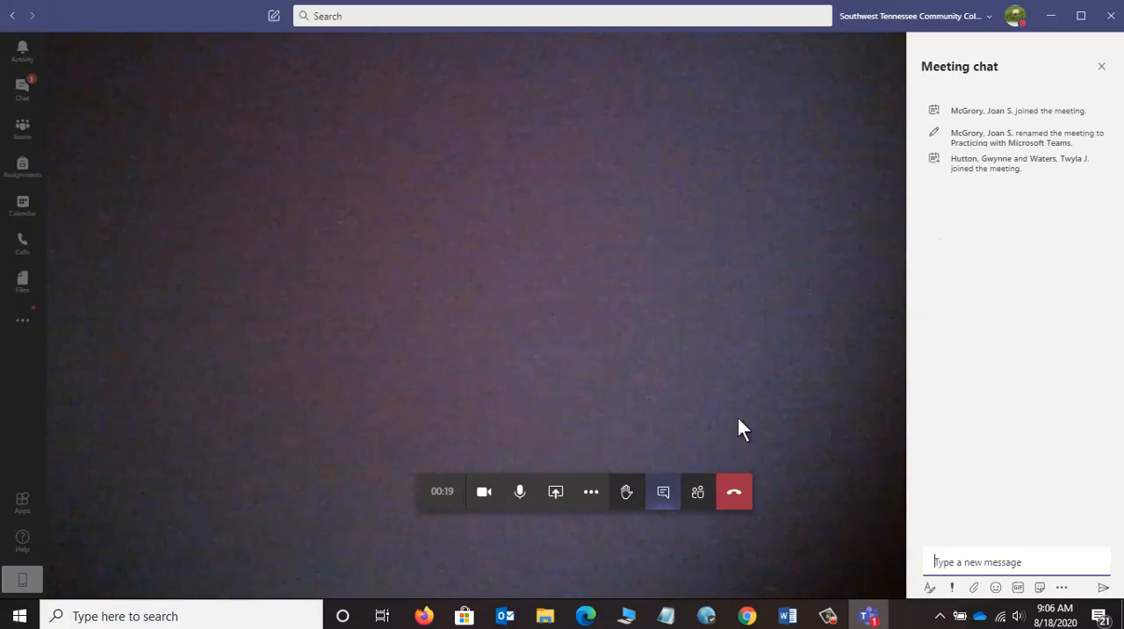
click(697, 497)
click(663, 497)
click(740, 497)
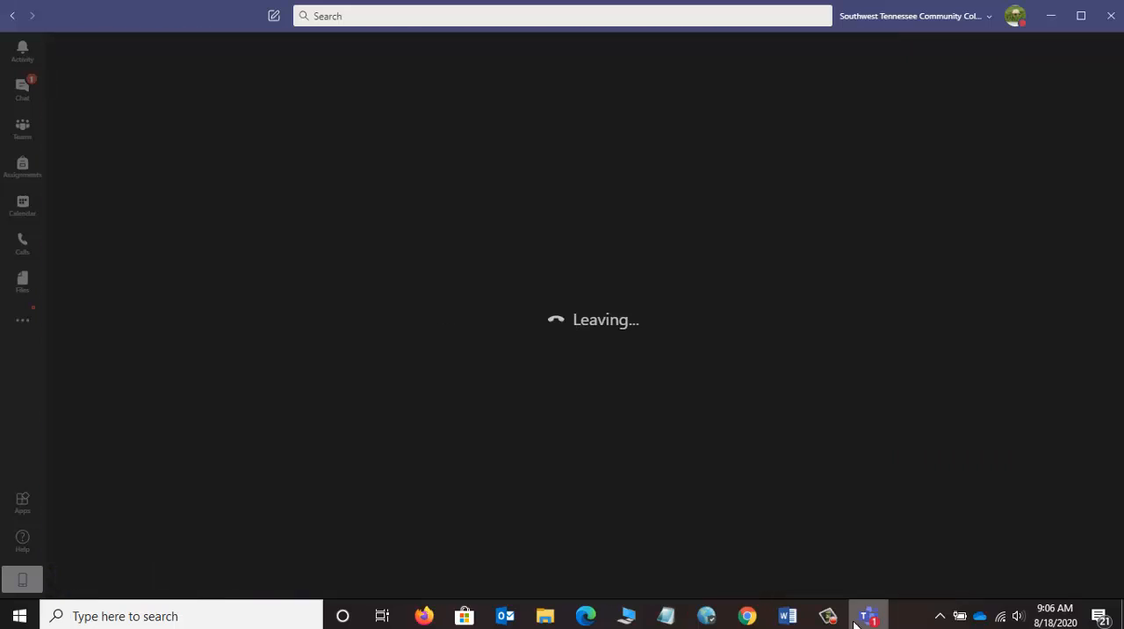